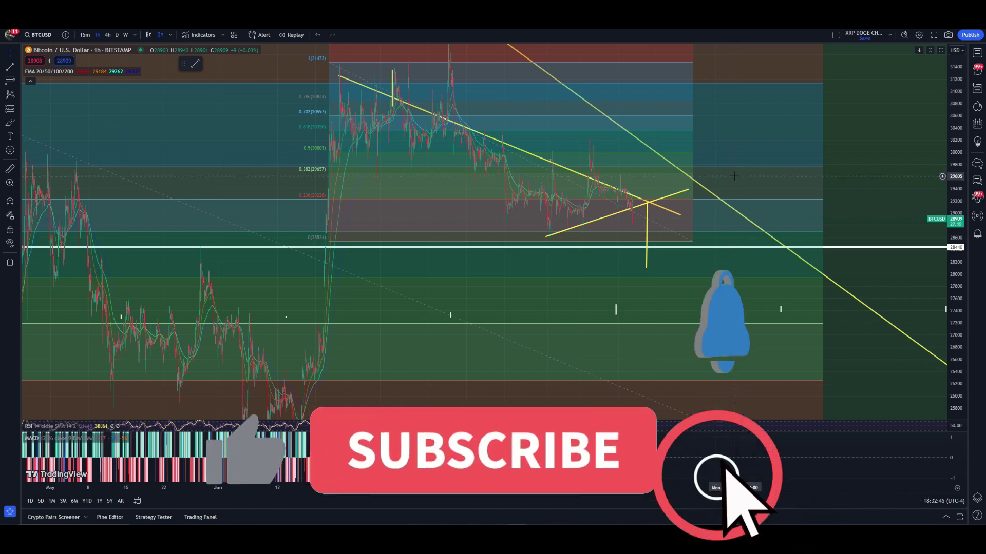
Open the watchlist and load the Bitfinex BTCUSD chart from it
{"action": "left_click", "coordinate": [977, 52]}
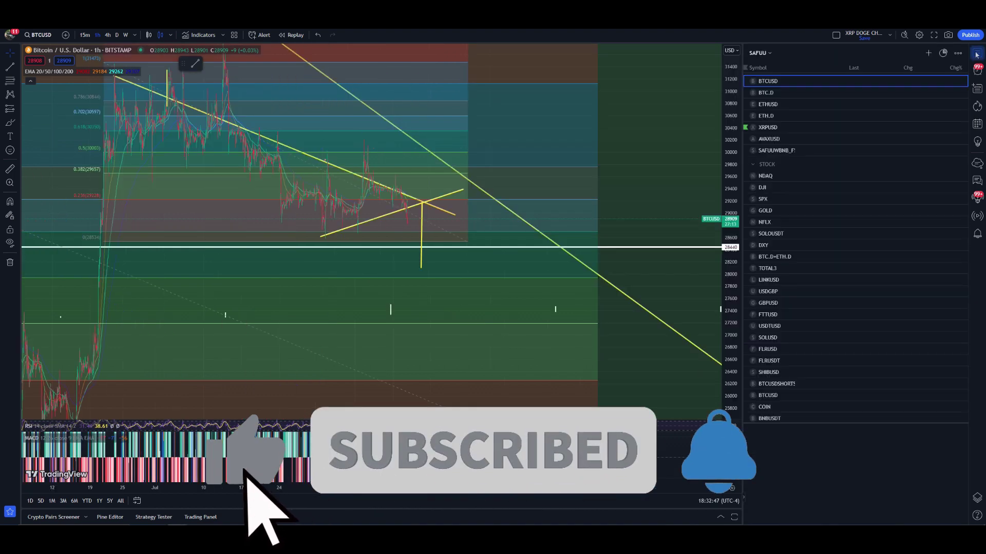
{"action": "scroll", "coordinate": [828, 123], "scroll_direction": "down", "scroll_amount": 5}
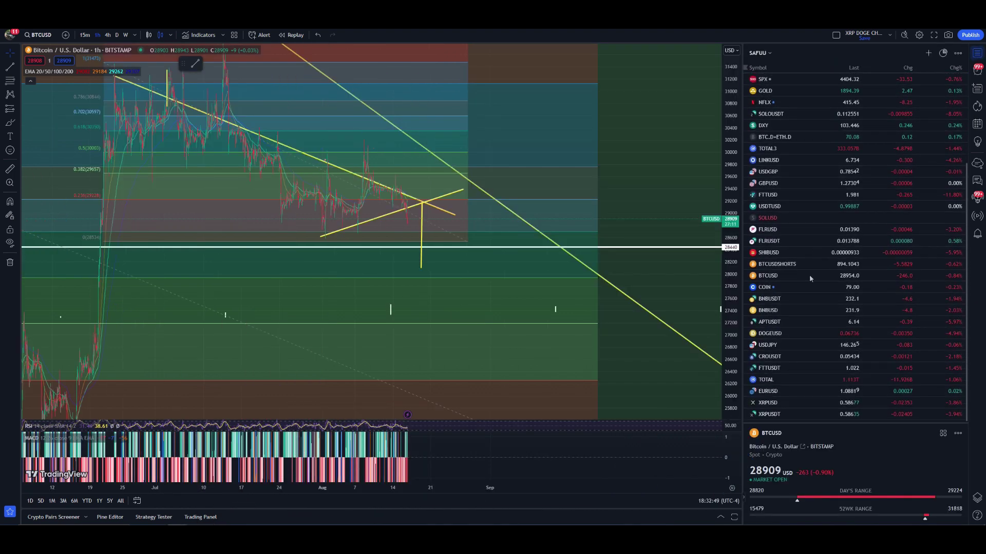
{"action": "left_click", "coordinate": [803, 277]}
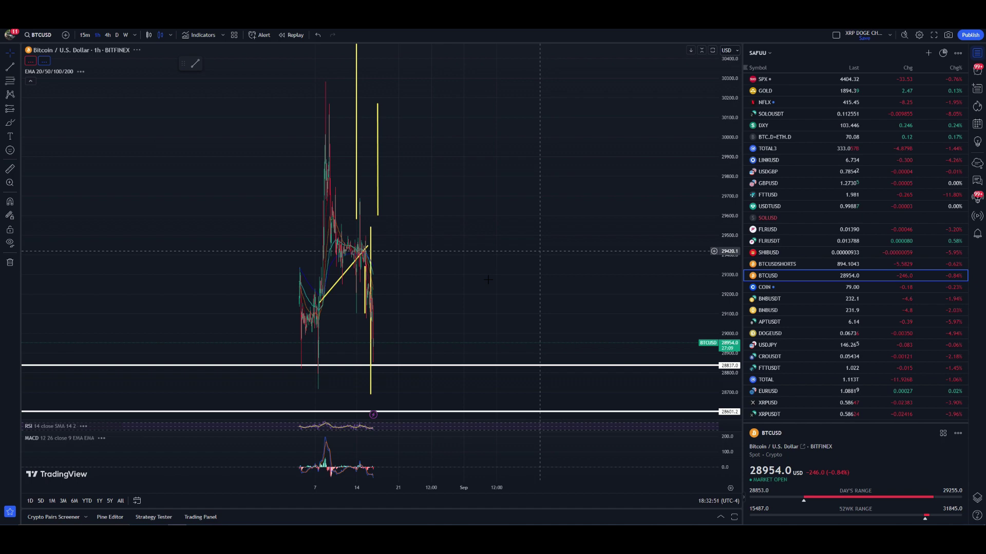
Re-anchor the rising support trend line to run from about 28618 on 31 July to about 29107 on 6 September
{"action": "scroll", "coordinate": [409, 290], "scroll_direction": "down", "scroll_amount": 5}
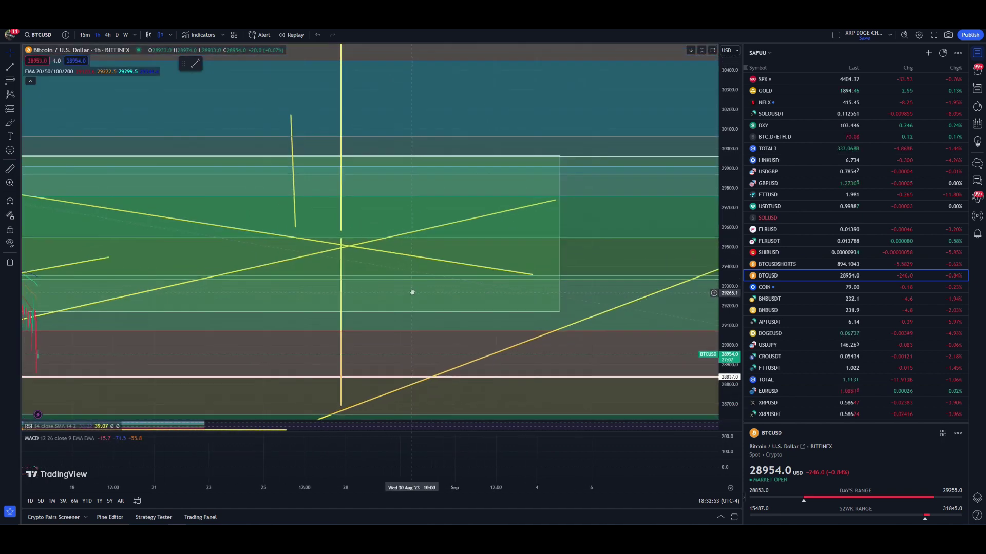
{"action": "left_click_drag", "start_coordinate": [564, 284], "coordinate": [597, 192]}
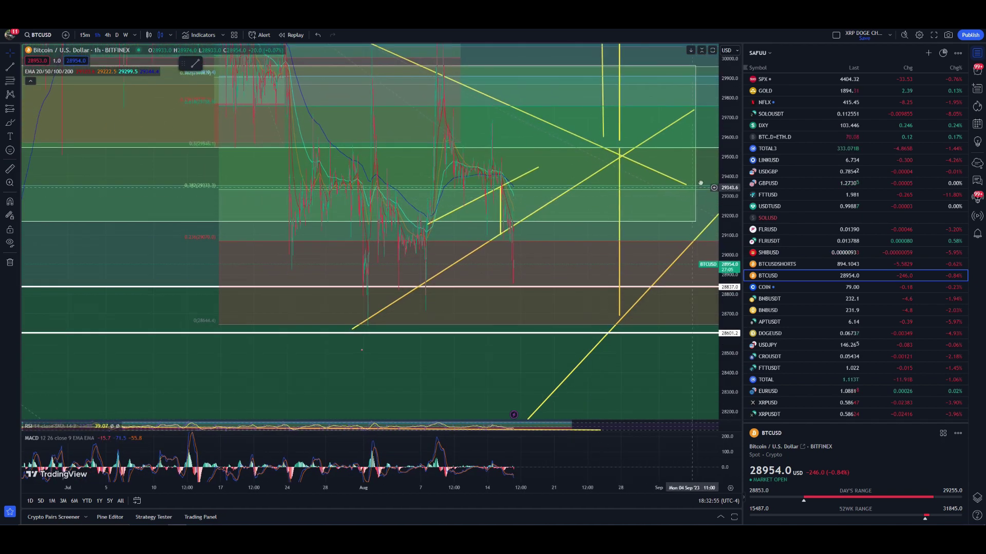
{"action": "left_click_drag", "start_coordinate": [730, 154], "coordinate": [709, 304]}
{"action": "left_click_drag", "start_coordinate": [541, 240], "coordinate": [496, 207]}
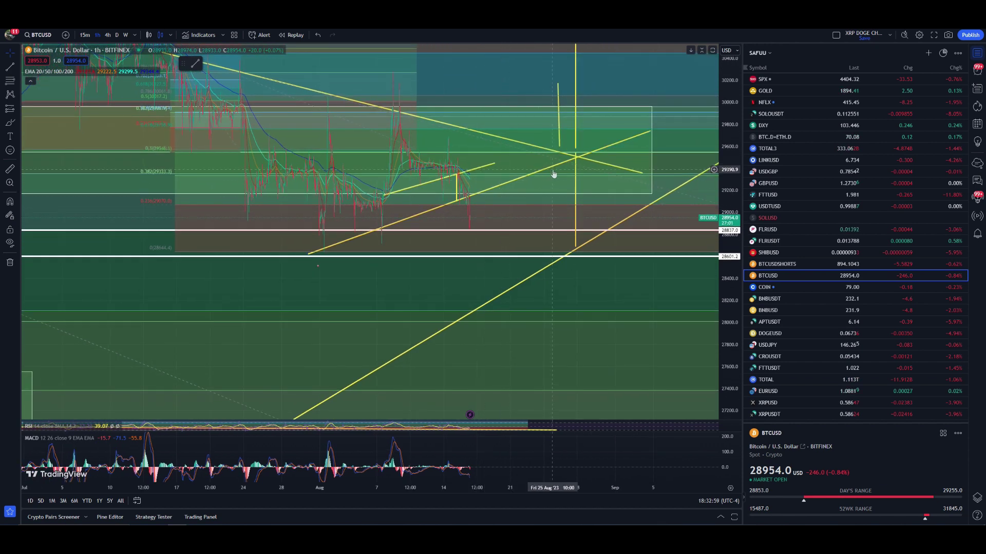
{"action": "left_click_drag", "start_coordinate": [528, 221], "coordinate": [502, 204]}
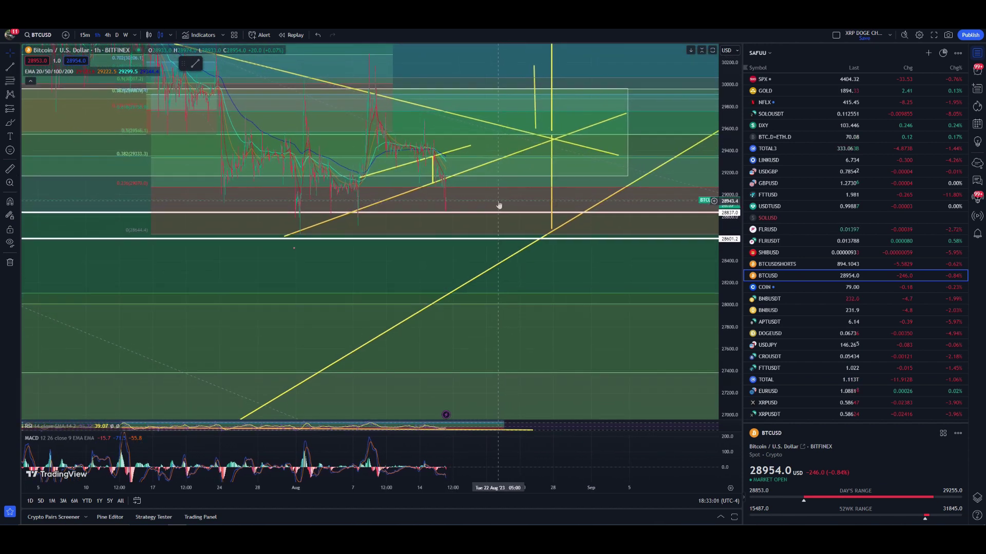
{"action": "left_click_drag", "start_coordinate": [626, 113], "coordinate": [636, 183]}
{"action": "left_click_drag", "start_coordinate": [284, 238], "coordinate": [294, 237]}
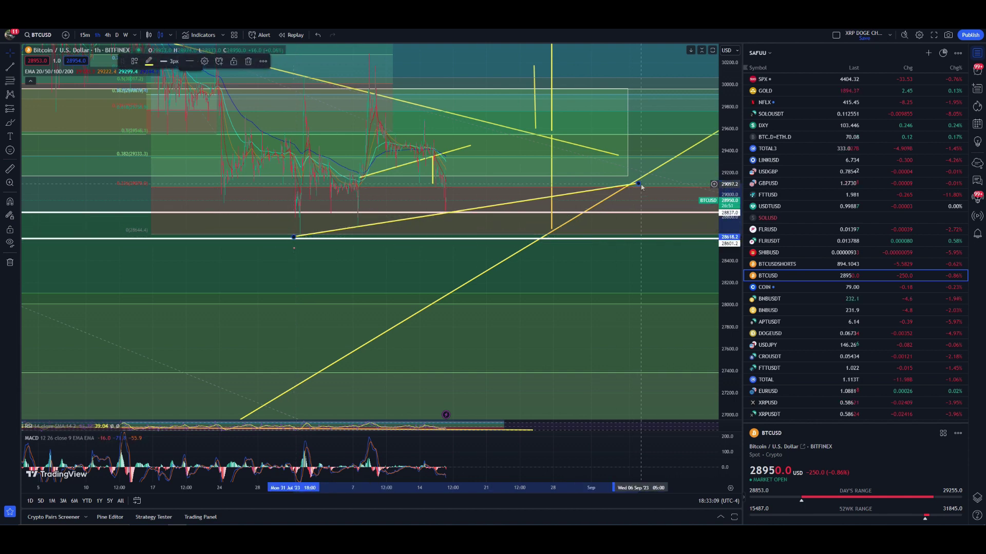
{"action": "mouse_move", "coordinate": [636, 183]}
{"action": "left_mouse_down"}
{"action": "mouse_move", "coordinate": [633, 203]}
{"action": "mouse_move", "coordinate": [638, 183]}
{"action": "left_mouse_up"}
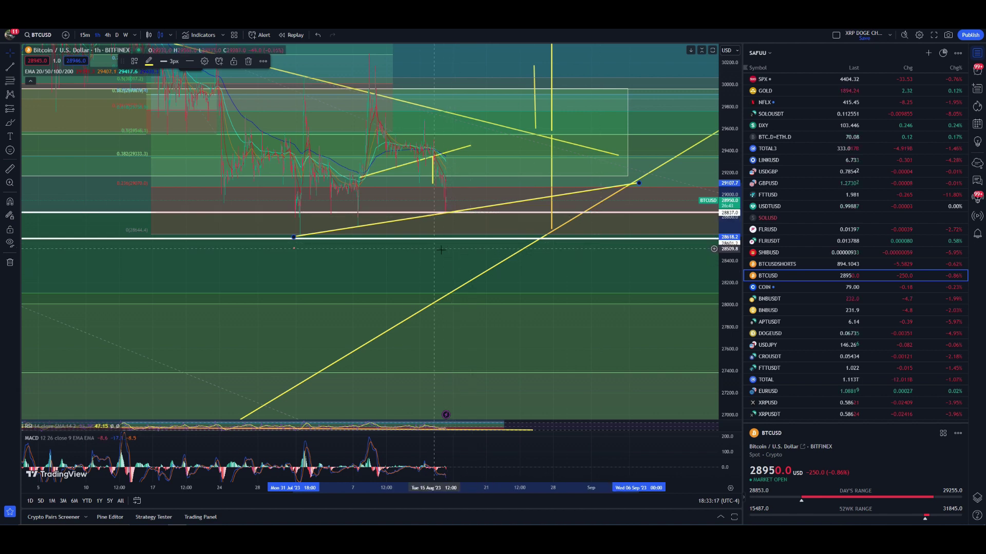
Extend the descending resistance line to about 29043 and the rising support line to about 29276, both beyond their crossing
{"action": "scroll", "coordinate": [440, 227], "scroll_direction": "down", "scroll_amount": 2}
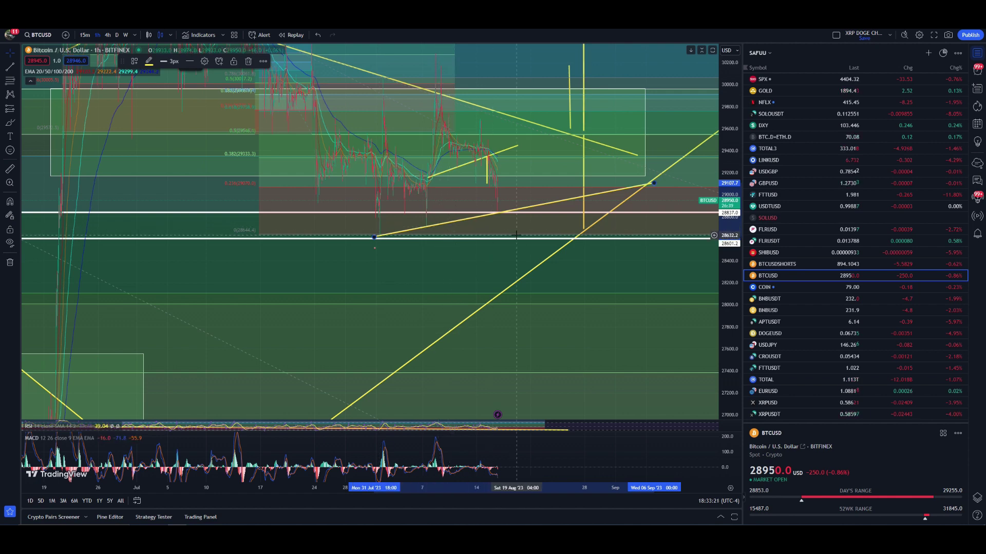
{"action": "scroll", "coordinate": [534, 244], "scroll_direction": "down", "scroll_amount": 1}
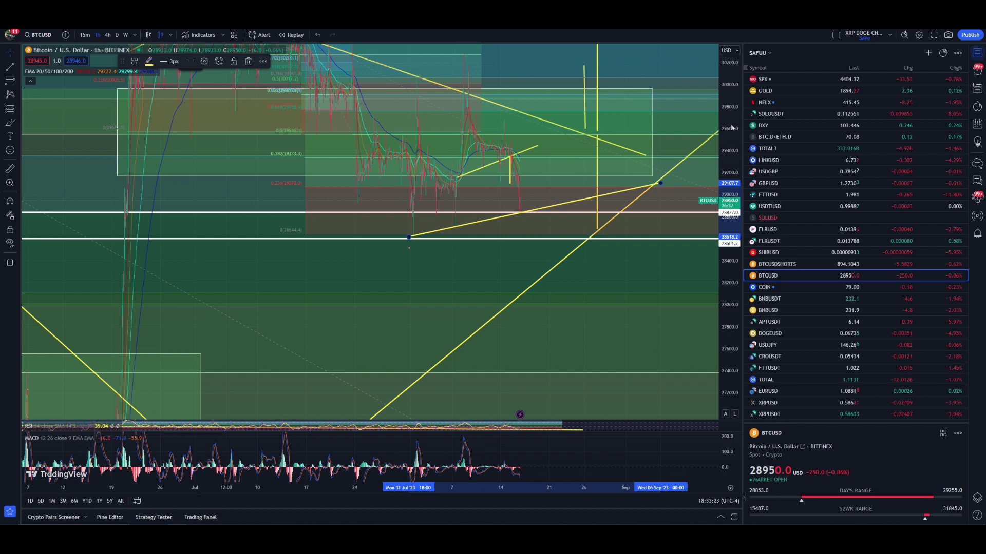
{"action": "scroll", "coordinate": [477, 245], "scroll_direction": "up", "scroll_amount": 3}
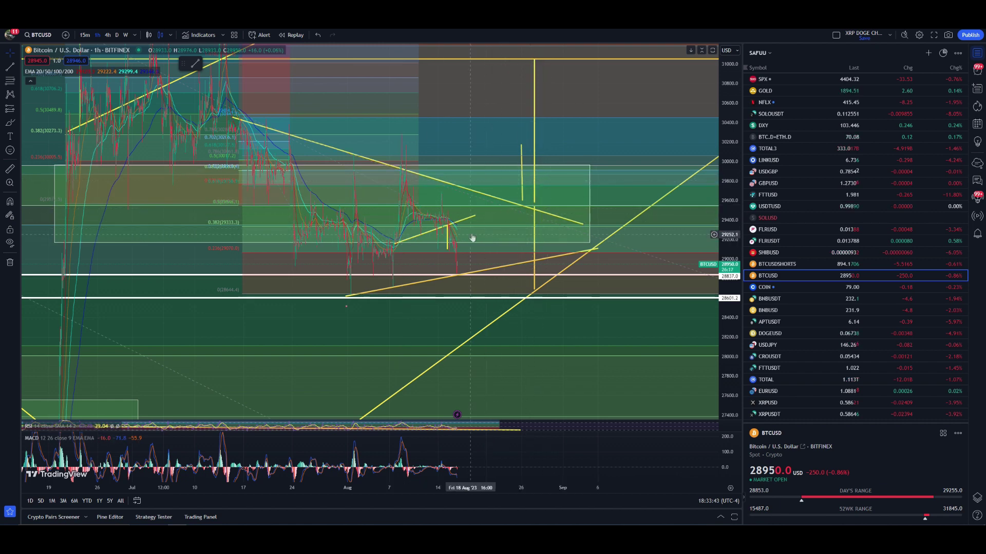
{"action": "mouse_move", "coordinate": [448, 279]}
{"action": "left_mouse_down"}
{"action": "mouse_move", "coordinate": [469, 268]}
{"action": "mouse_move", "coordinate": [468, 295]}
{"action": "left_mouse_up"}
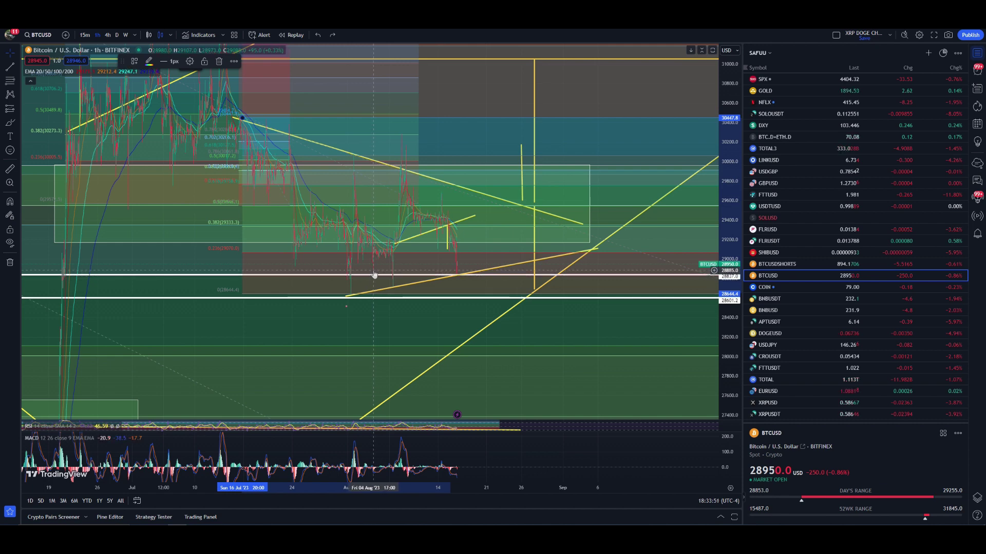
{"action": "left_click", "coordinate": [347, 276]}
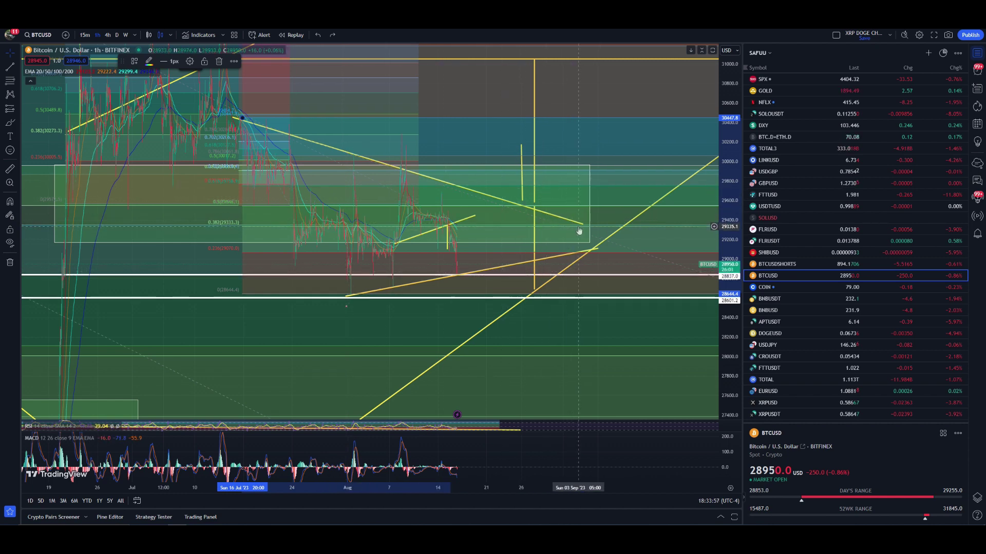
{"action": "left_click_drag", "start_coordinate": [584, 225], "coordinate": [673, 255]}
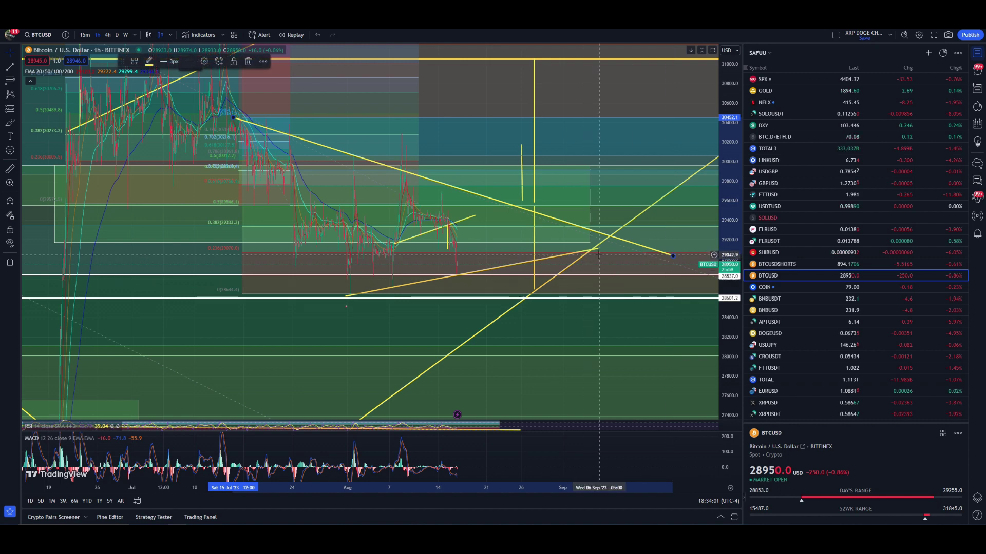
{"action": "left_click_drag", "start_coordinate": [595, 249], "coordinate": [671, 233]}
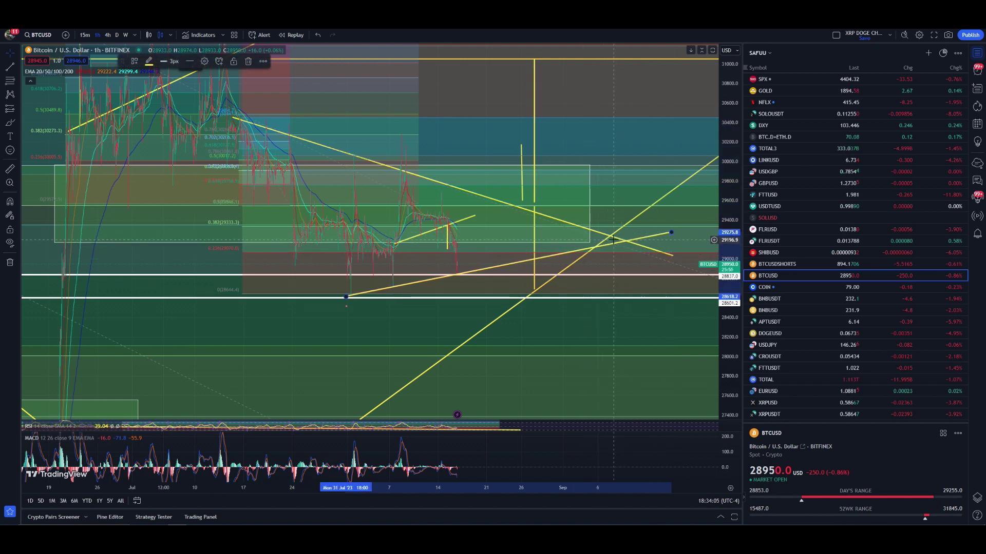
Delete the three old vertical yellow target lines just before the wedge's apex
{"action": "left_click", "coordinate": [535, 249]}
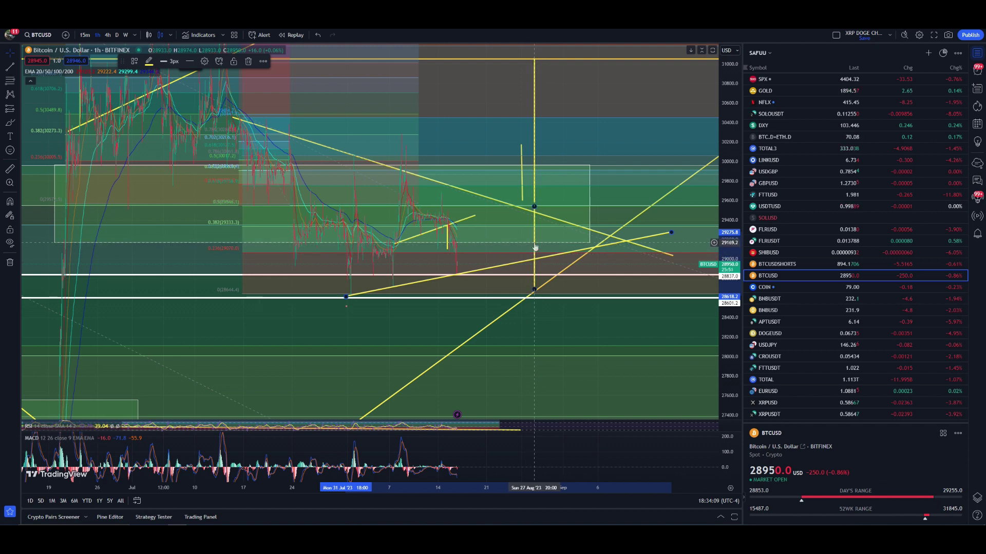
{"action": "left_click", "coordinate": [534, 248]}
{"action": "key", "text": "Delete"}
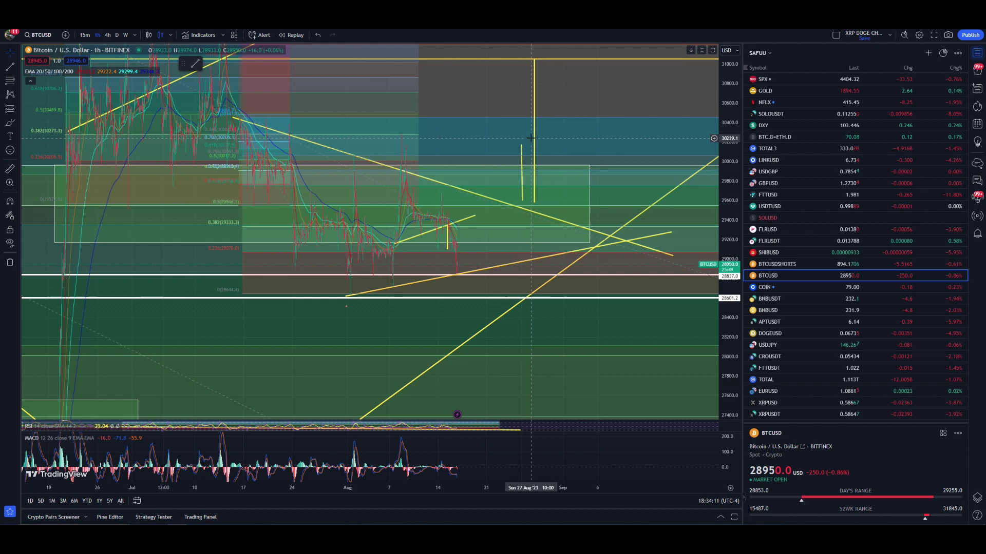
{"action": "left_click", "coordinate": [534, 137]}
{"action": "key", "text": "Delete"}
{"action": "left_click", "coordinate": [522, 155]}
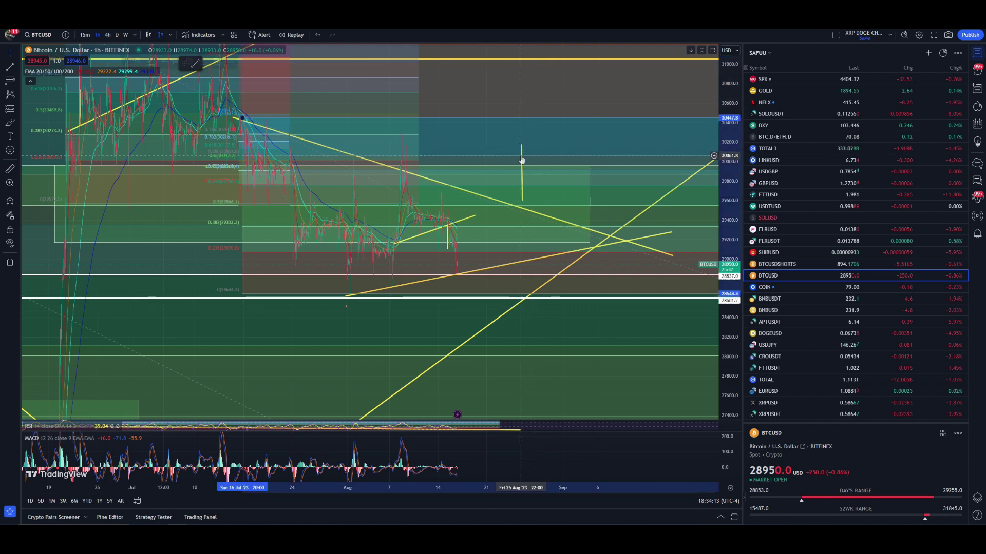
{"action": "left_click", "coordinate": [522, 153]}
{"action": "key", "text": "Delete"}
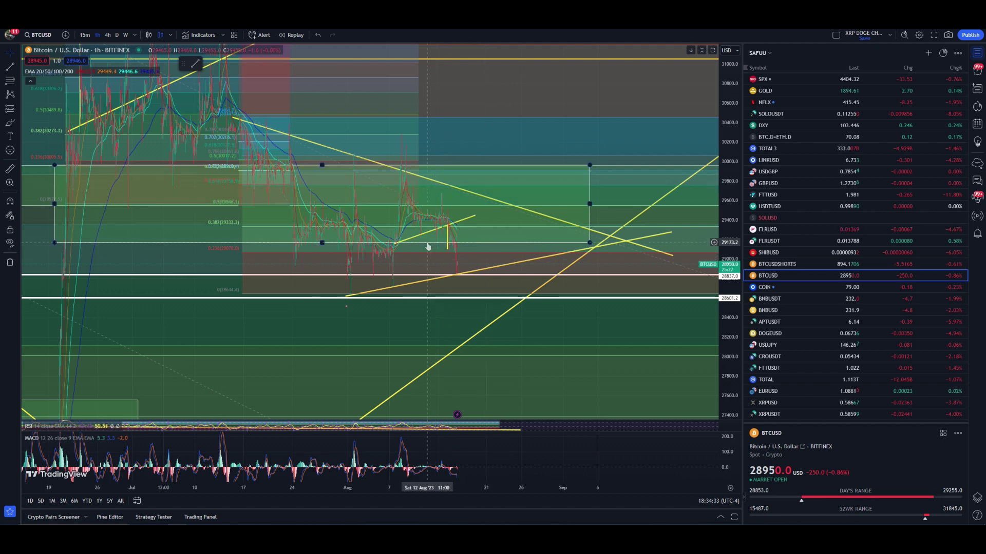
Delete the short rising trend line near the latest candles and the small vertical line below it
{"action": "left_click", "coordinate": [454, 222]}
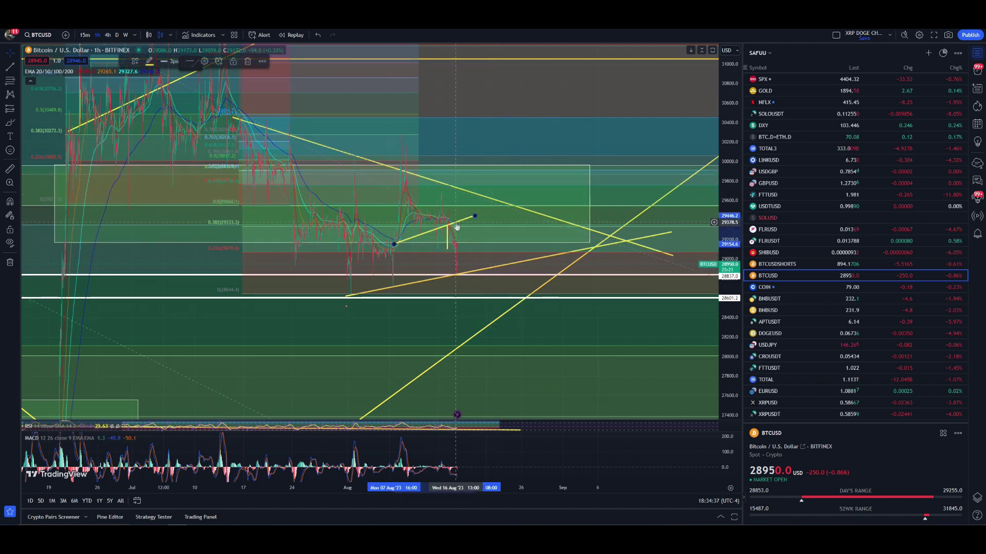
{"action": "key", "text": "Delete"}
{"action": "left_click", "coordinate": [447, 239]}
{"action": "key", "text": "Delete"}
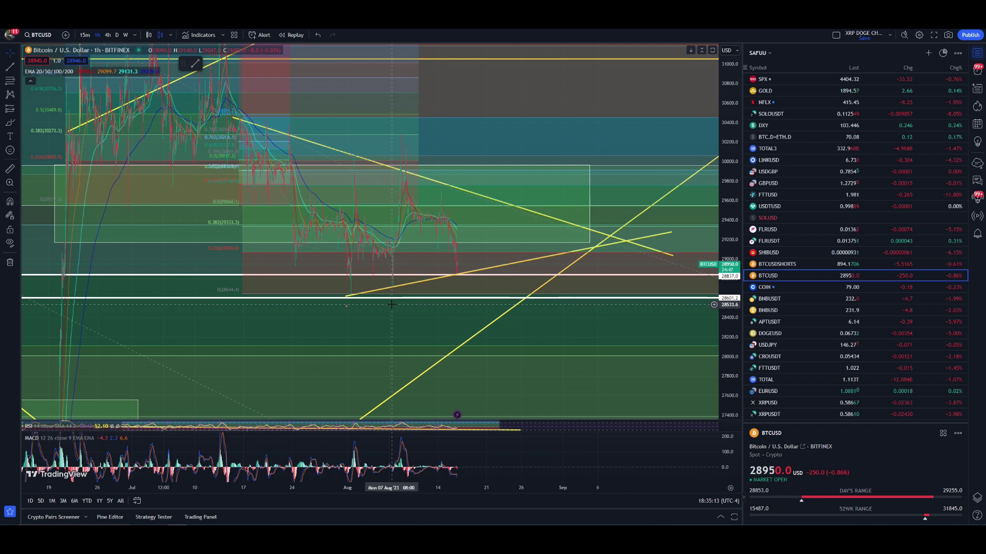
Enlarge the RSI pane to examine the RSI against its descending trend line, and shrink the pane again
{"action": "left_click_drag", "start_coordinate": [725, 232], "coordinate": [725, 273]}
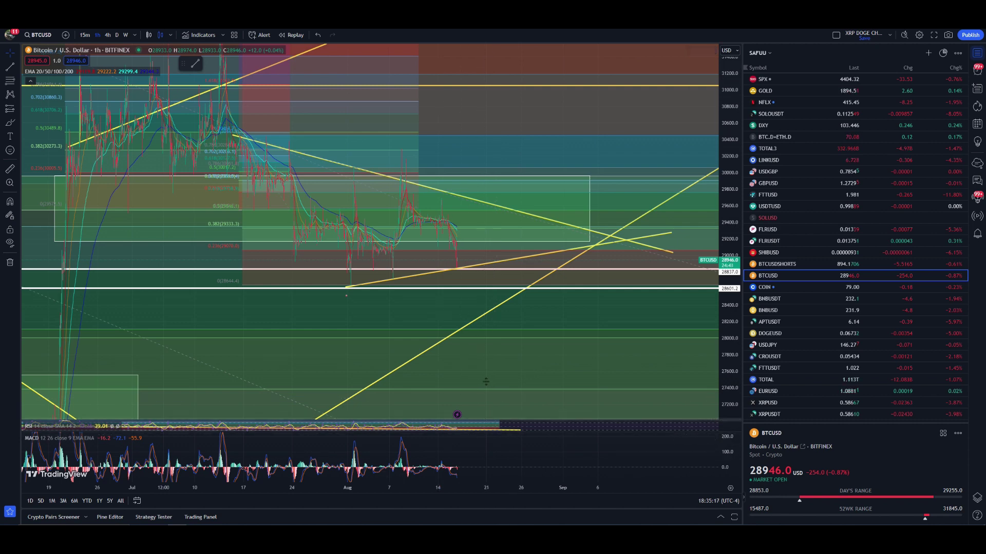
{"action": "left_click_drag", "start_coordinate": [486, 381], "coordinate": [485, 279]}
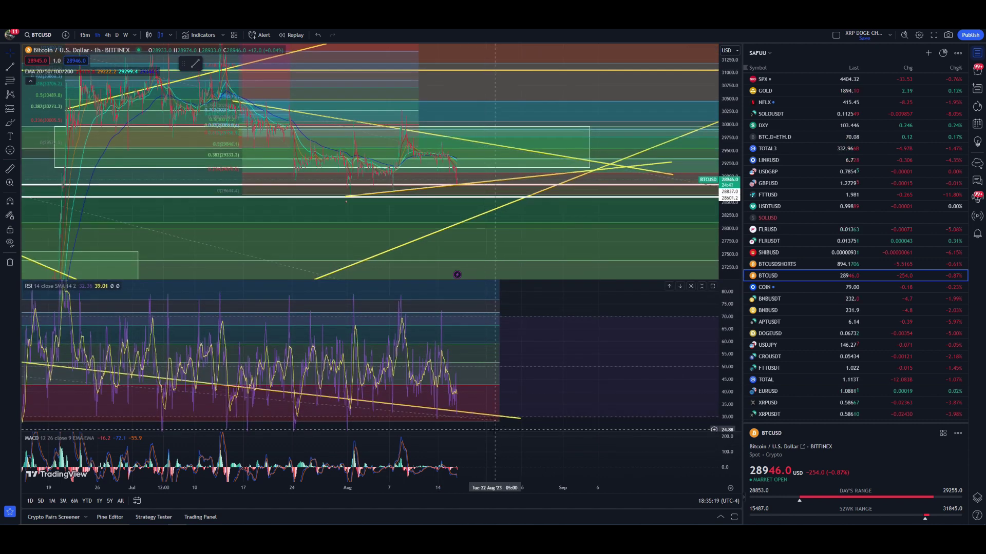
{"action": "scroll", "coordinate": [450, 398], "scroll_direction": "up", "scroll_amount": 3}
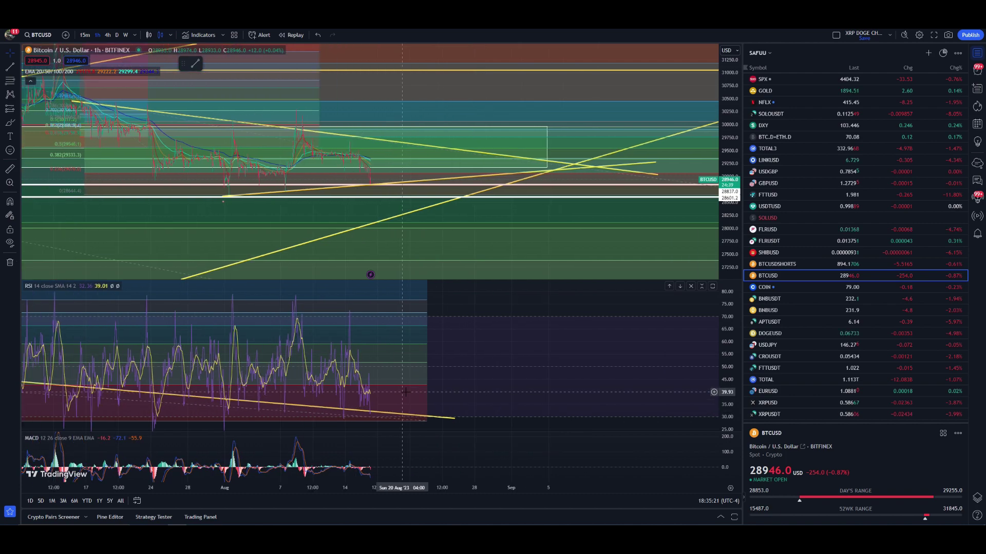
{"action": "scroll", "coordinate": [497, 379], "scroll_direction": "down", "scroll_amount": 5}
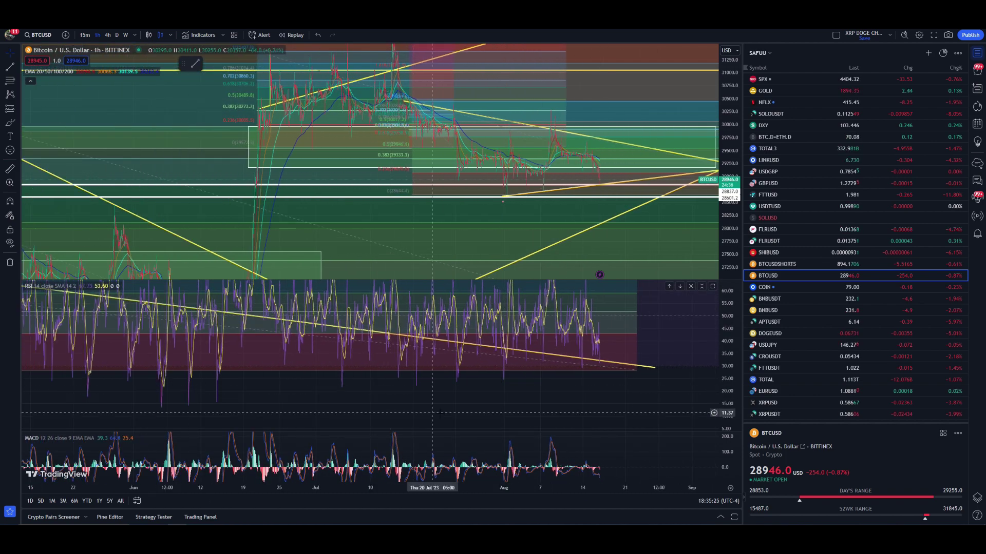
{"action": "left_click_drag", "start_coordinate": [609, 396], "coordinate": [482, 398]}
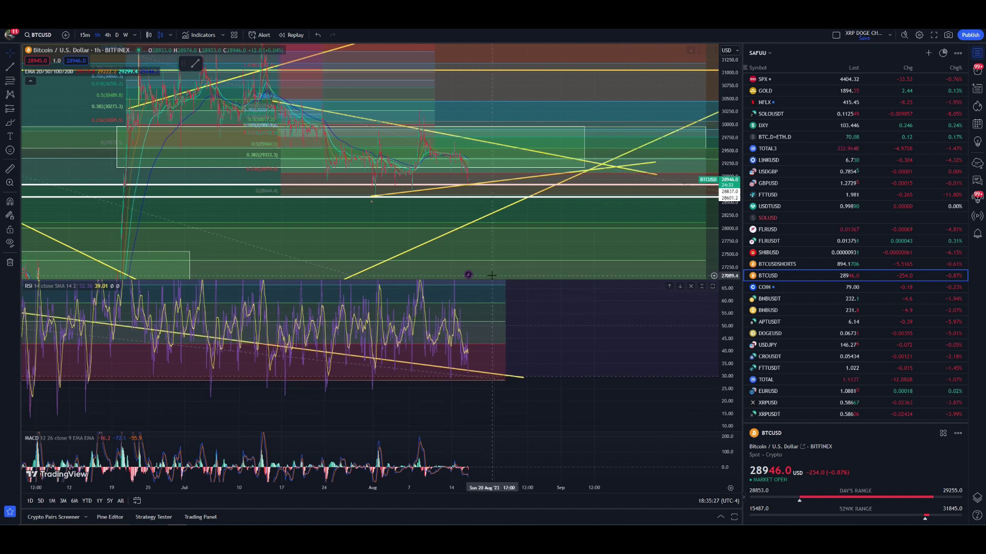
{"action": "left_click_drag", "start_coordinate": [485, 280], "coordinate": [486, 393]}
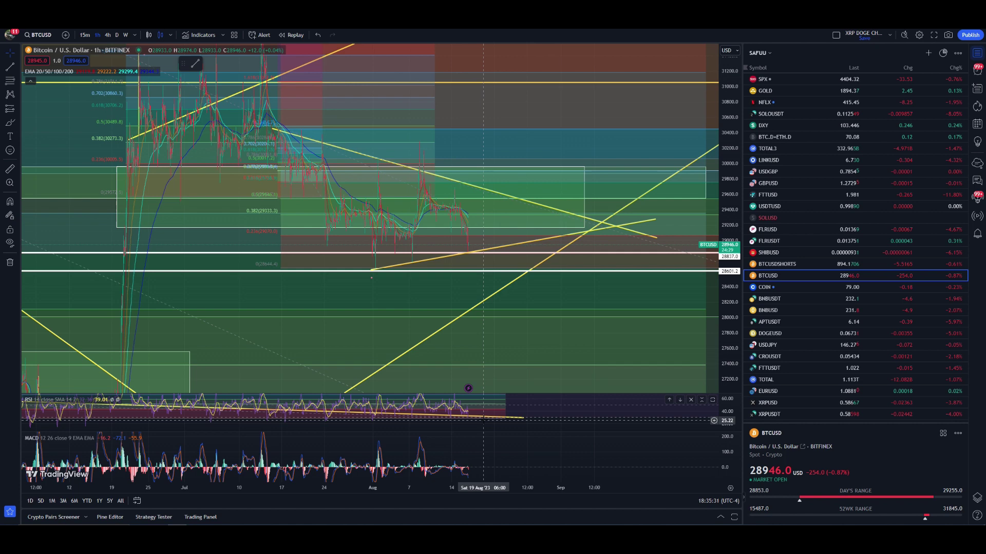
Draw a vertical line spanning the wedge at the latest candle, and move it below support to run from about 28868 to 28023
{"action": "left_click", "coordinate": [478, 254]}
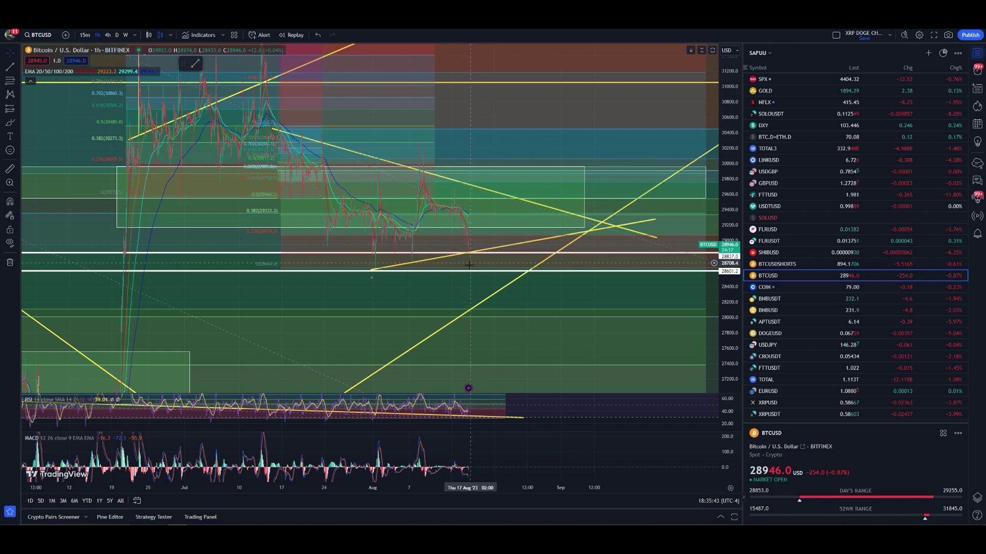
{"action": "left_click", "coordinate": [472, 272]}
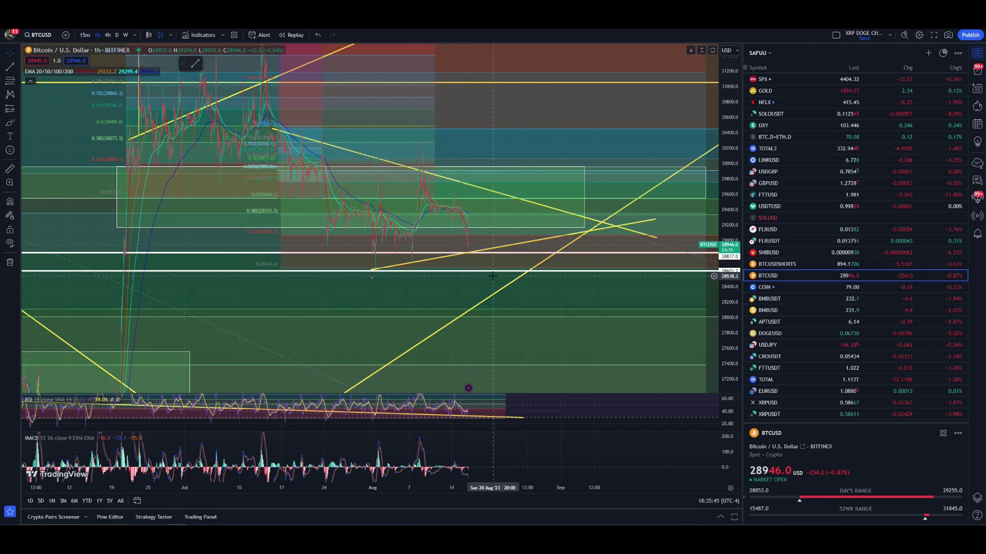
{"action": "left_click_drag", "start_coordinate": [455, 289], "coordinate": [503, 247]}
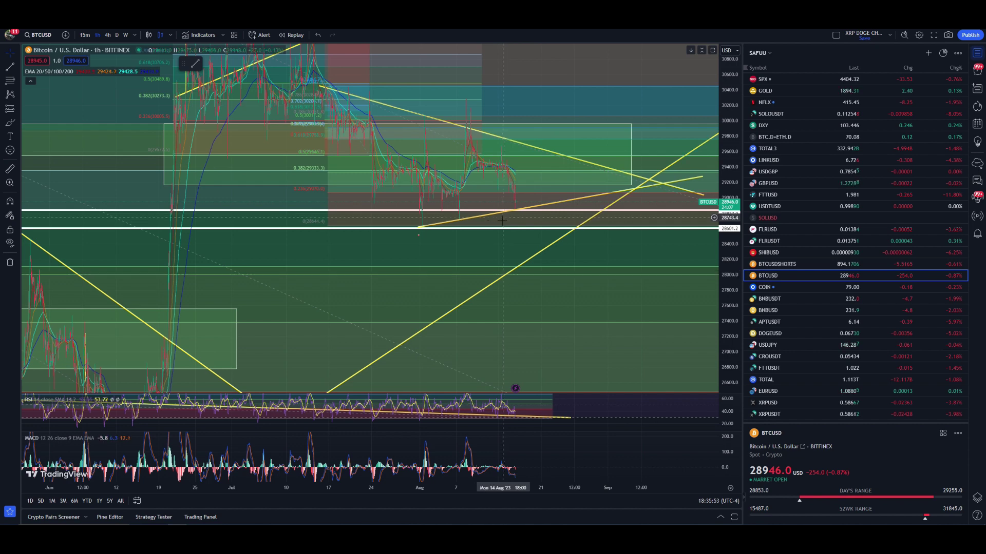
{"action": "scroll", "coordinate": [514, 226], "scroll_direction": "down", "scroll_amount": 2}
{"action": "left_click_drag", "start_coordinate": [624, 249], "coordinate": [431, 258]}
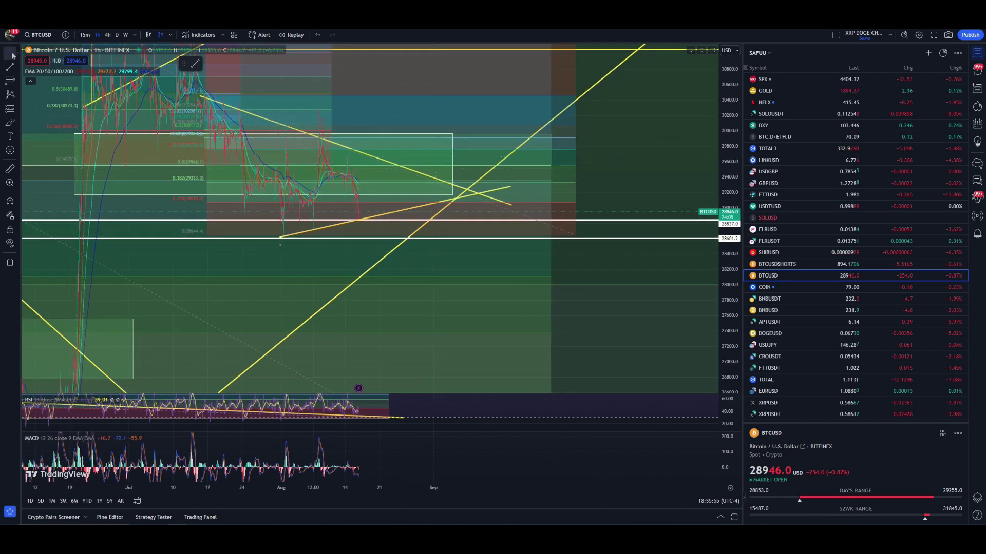
{"action": "left_click", "coordinate": [11, 67]}
{"action": "left_click", "coordinate": [358, 218]}
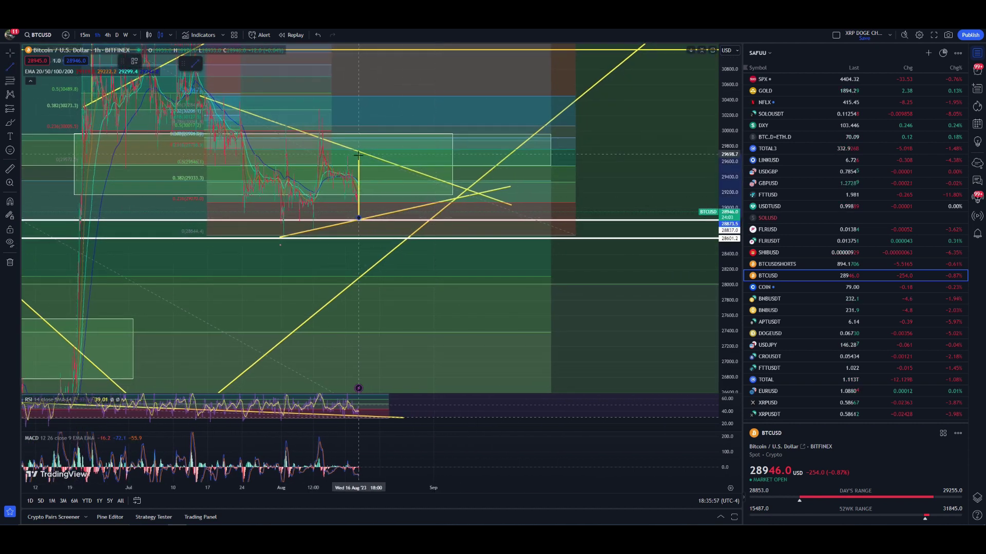
{"action": "left_click", "coordinate": [358, 152]}
{"action": "left_click_drag", "start_coordinate": [359, 171], "coordinate": [372, 236]}
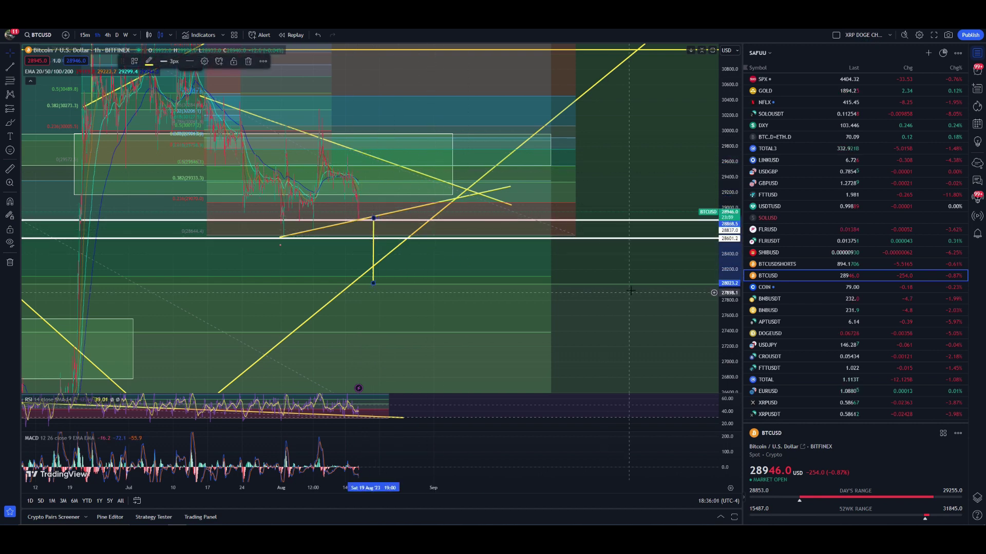
{"action": "scroll", "coordinate": [496, 245], "scroll_direction": "down", "scroll_amount": 1}
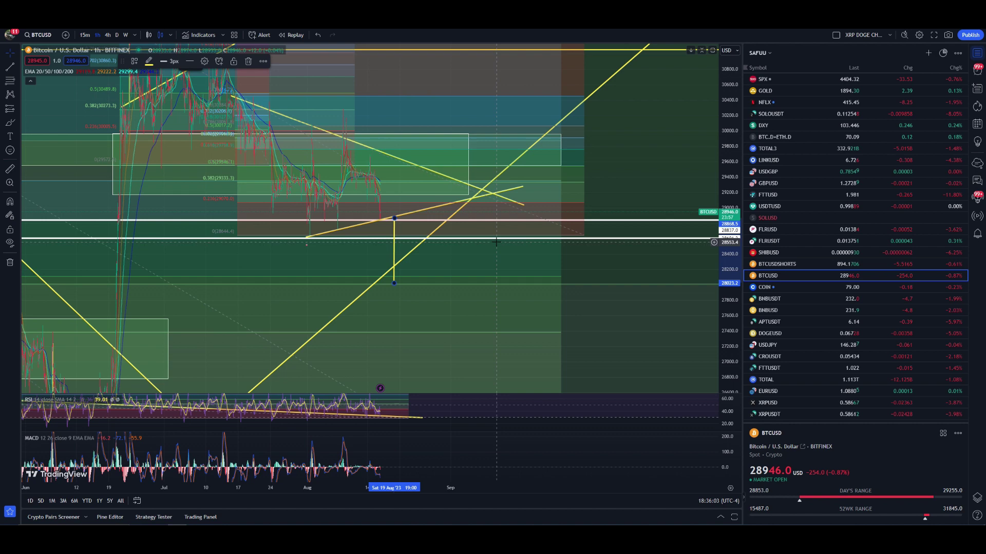
Sketch a zigzag brush path from the latest candle, bouncing between the wedge's two trend lines toward the apex
{"action": "left_click", "coordinate": [625, 155]}
{"action": "left_click_drag", "start_coordinate": [553, 276], "coordinate": [595, 324]}
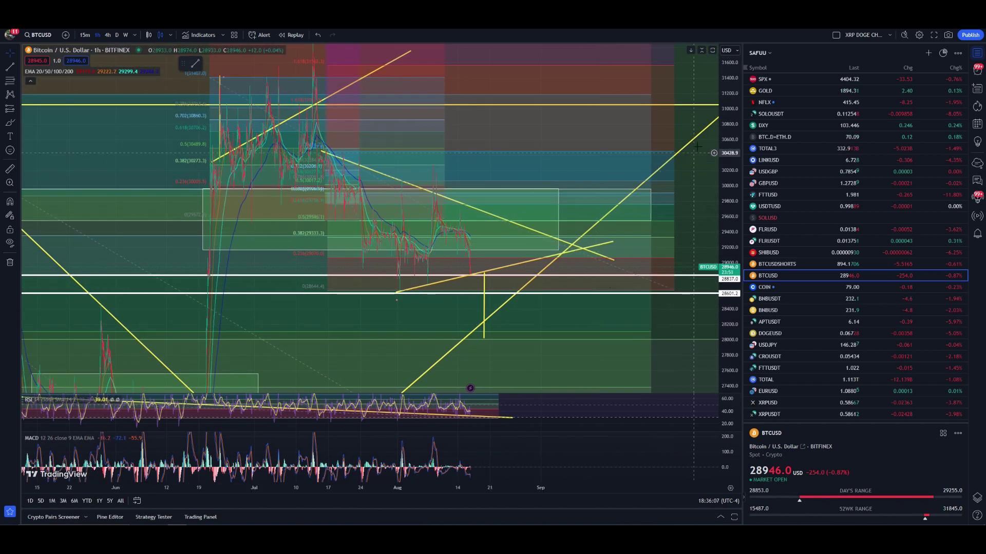
{"action": "left_click_drag", "start_coordinate": [732, 131], "coordinate": [564, 179]}
{"action": "left_click", "coordinate": [306, 235]}
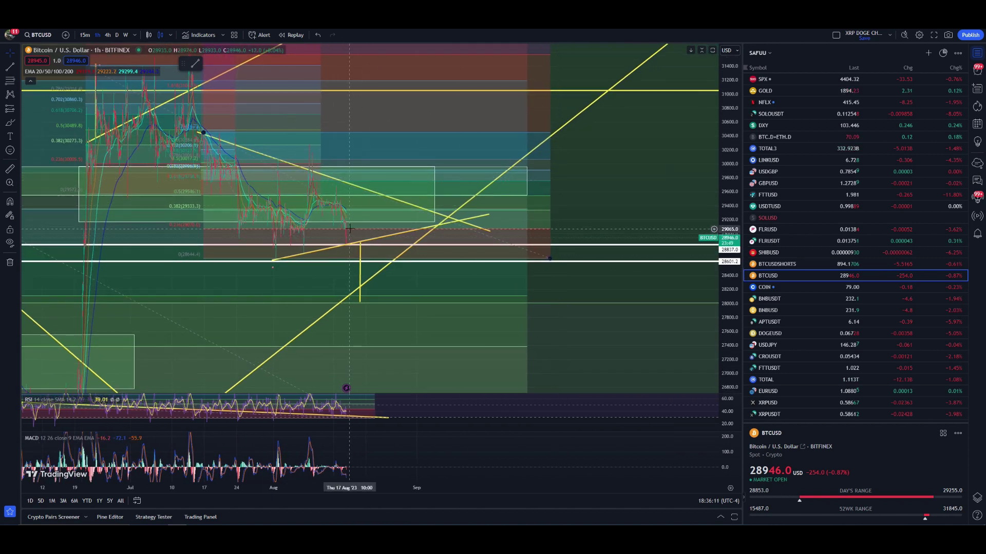
{"action": "left_click", "coordinate": [10, 123]}
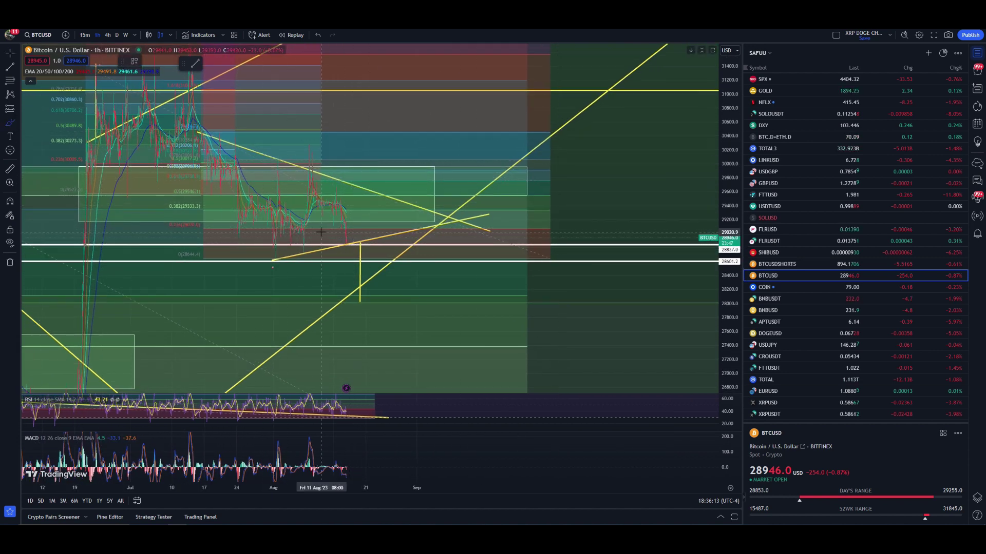
{"action": "mouse_move", "coordinate": [346, 240]}
{"action": "left_mouse_down"}
{"action": "mouse_move", "coordinate": [362, 195]}
{"action": "mouse_move", "coordinate": [397, 195]}
{"action": "left_mouse_up"}
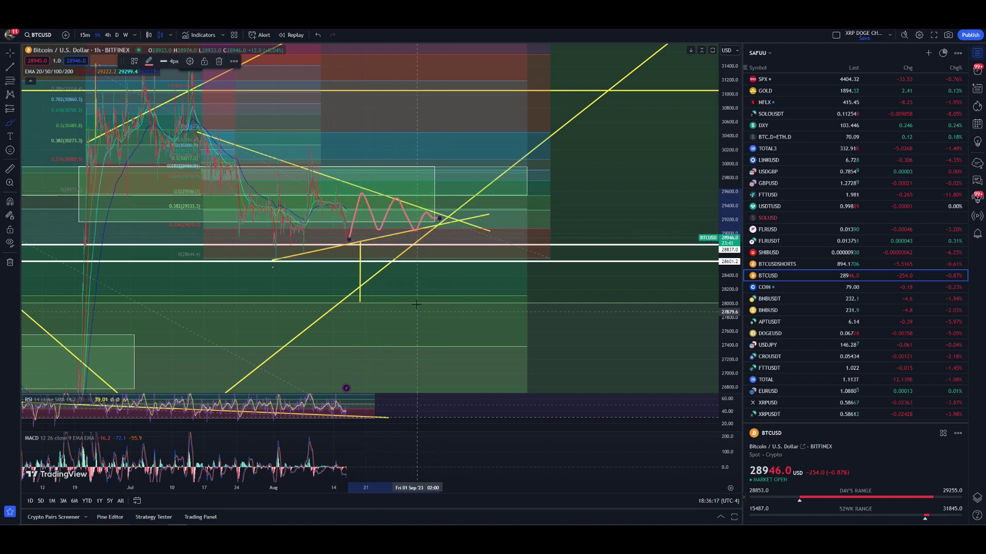
Switch the chart to the 4-hour timeframe and examine price against the wedge, the two white support lines and the vertical target line
{"action": "left_click", "coordinate": [107, 35]}
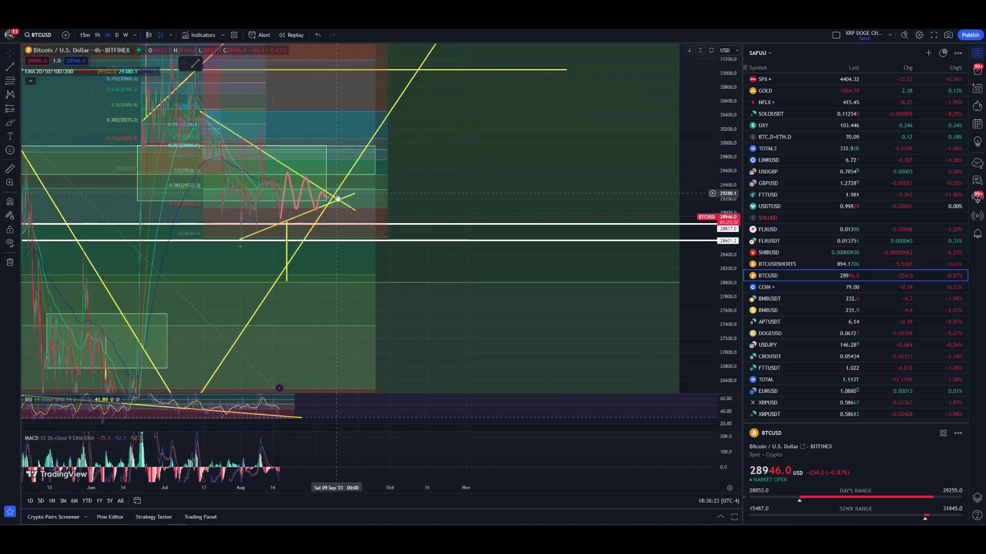
{"action": "left_click_drag", "start_coordinate": [354, 192], "coordinate": [457, 221]}
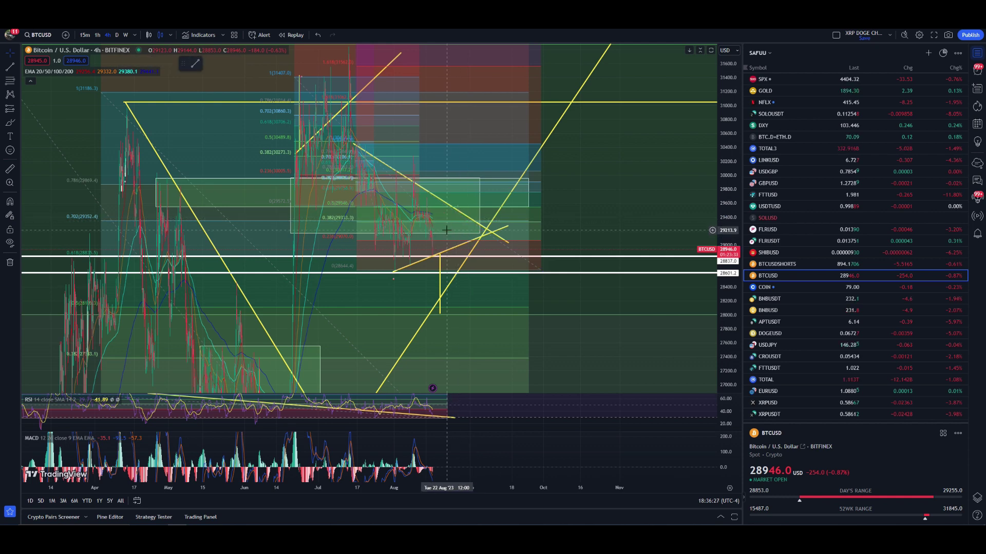
{"action": "left_click_drag", "start_coordinate": [345, 198], "coordinate": [296, 184]}
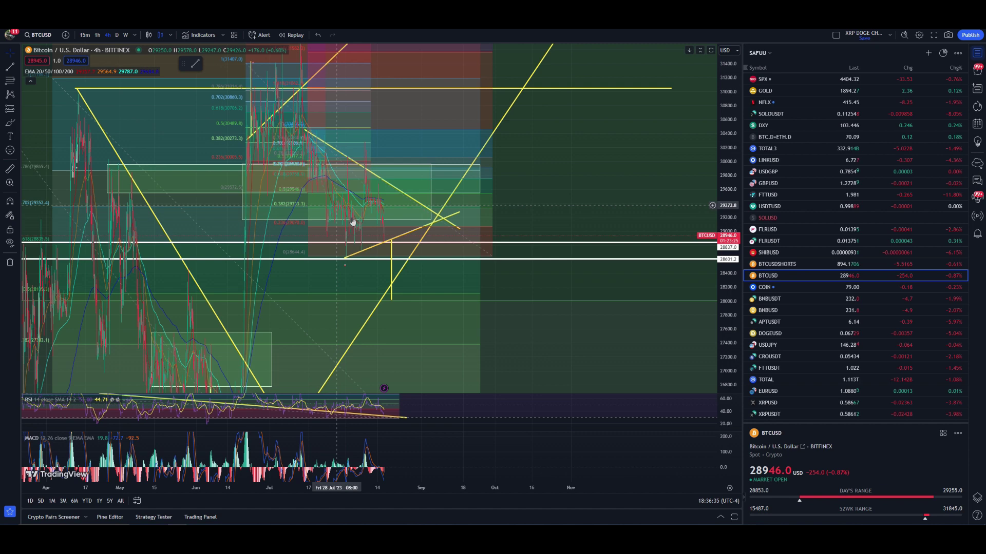
{"action": "left_click_drag", "start_coordinate": [390, 246], "coordinate": [355, 218]}
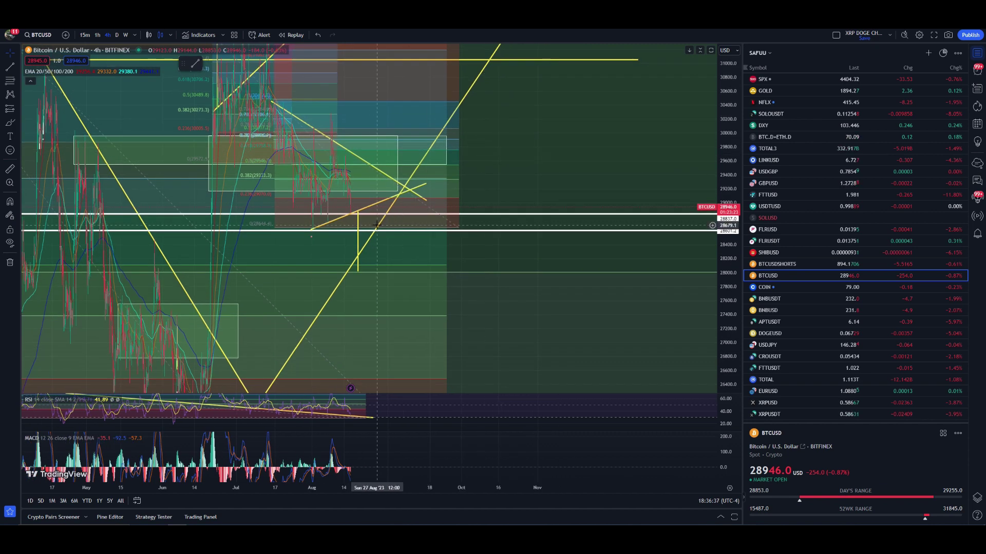
{"action": "scroll", "coordinate": [377, 225], "scroll_direction": "down", "scroll_amount": 2}
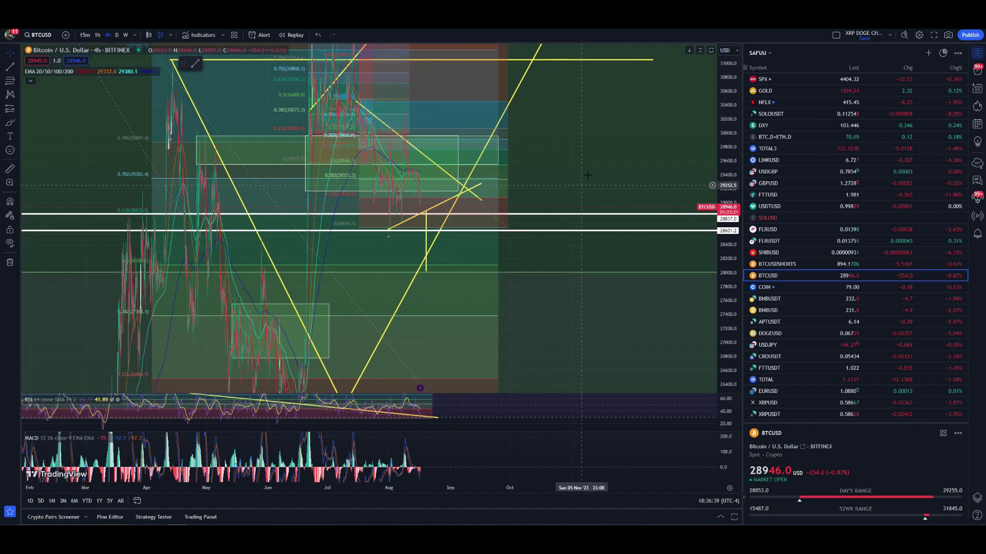
{"action": "left_click_drag", "start_coordinate": [595, 146], "coordinate": [583, 151]}
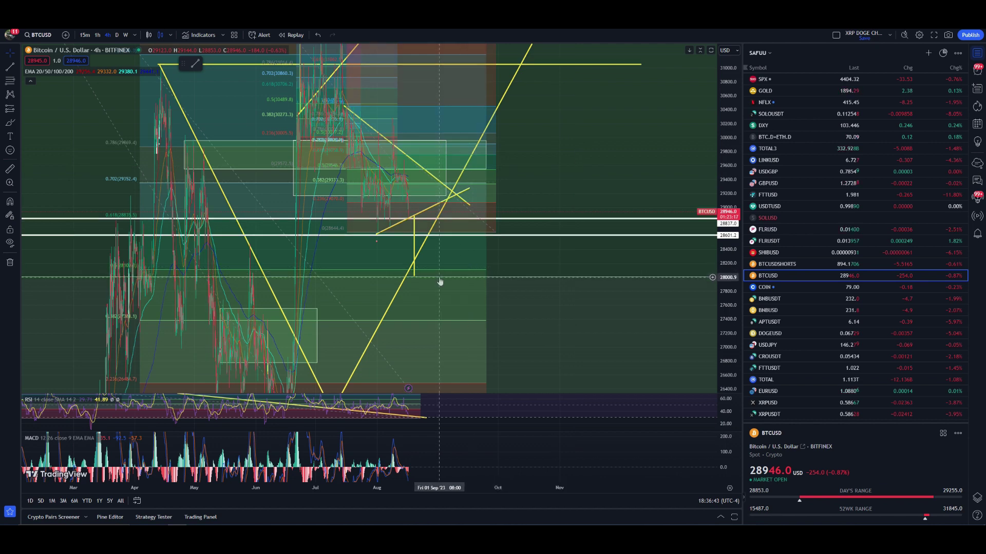
{"action": "left_click_drag", "start_coordinate": [553, 155], "coordinate": [557, 173]}
{"action": "left_click_drag", "start_coordinate": [728, 139], "coordinate": [728, 175]}
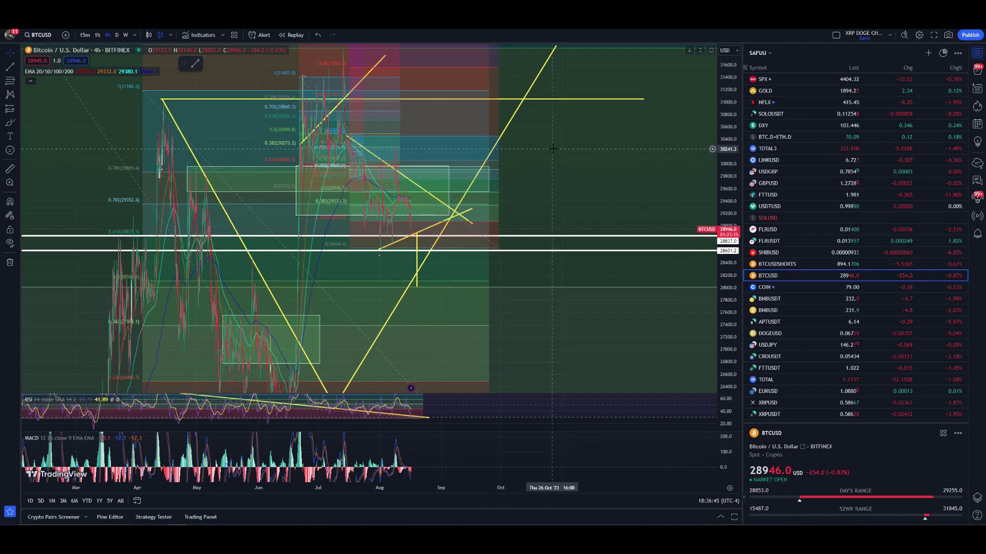
{"action": "left_click_drag", "start_coordinate": [552, 149], "coordinate": [551, 177]}
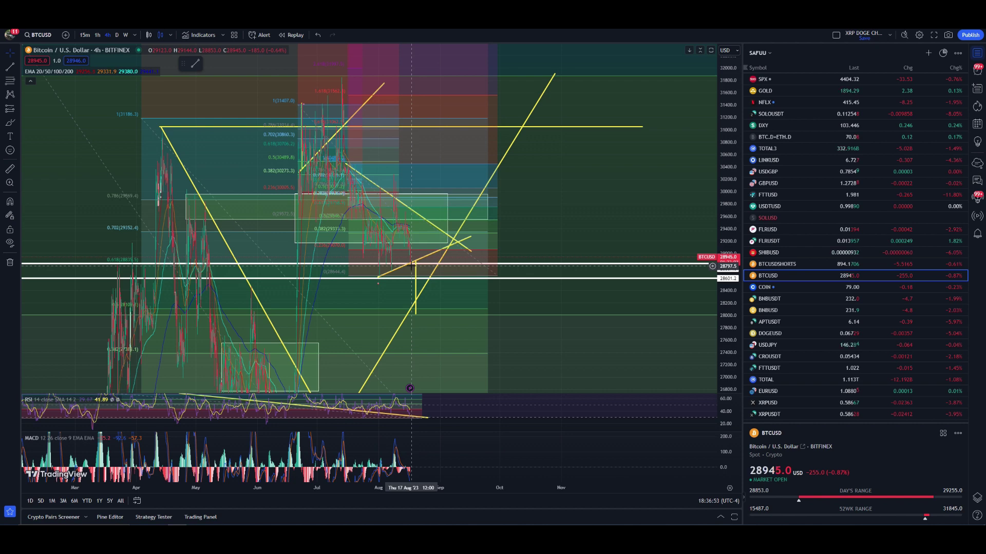
{"action": "left_click_drag", "start_coordinate": [525, 235], "coordinate": [506, 226]}
{"action": "scroll", "coordinate": [462, 227], "scroll_direction": "up", "scroll_amount": 4}
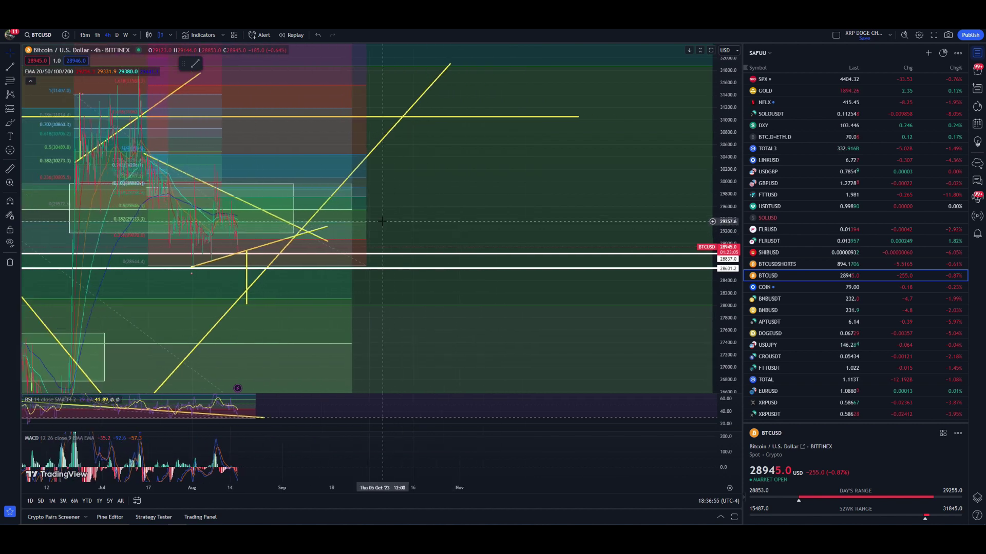
{"action": "scroll", "coordinate": [382, 221], "scroll_direction": "up", "scroll_amount": 5}
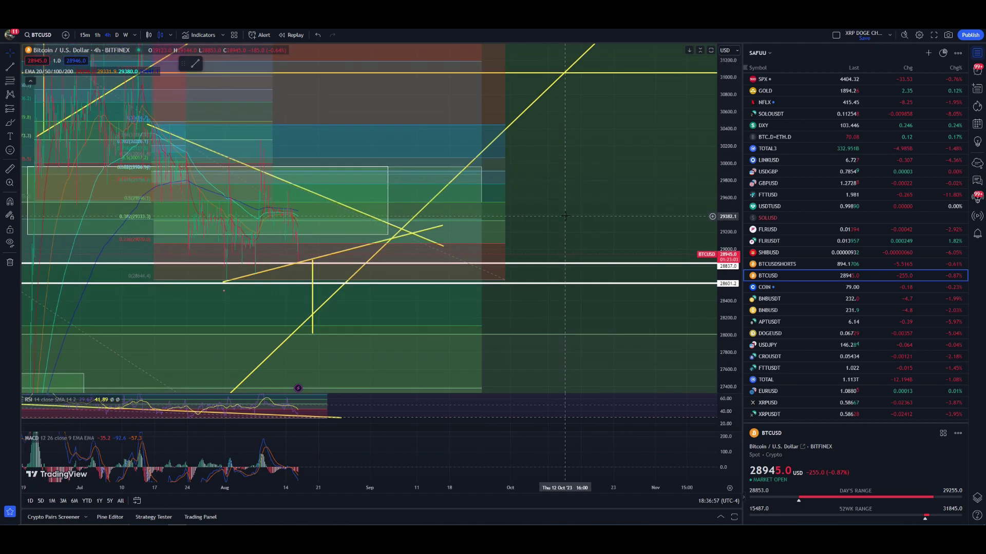
{"action": "left_click_drag", "start_coordinate": [549, 192], "coordinate": [613, 168]}
{"action": "left_click_drag", "start_coordinate": [725, 166], "coordinate": [724, 202]}
{"action": "left_click_drag", "start_coordinate": [617, 195], "coordinate": [628, 170]}
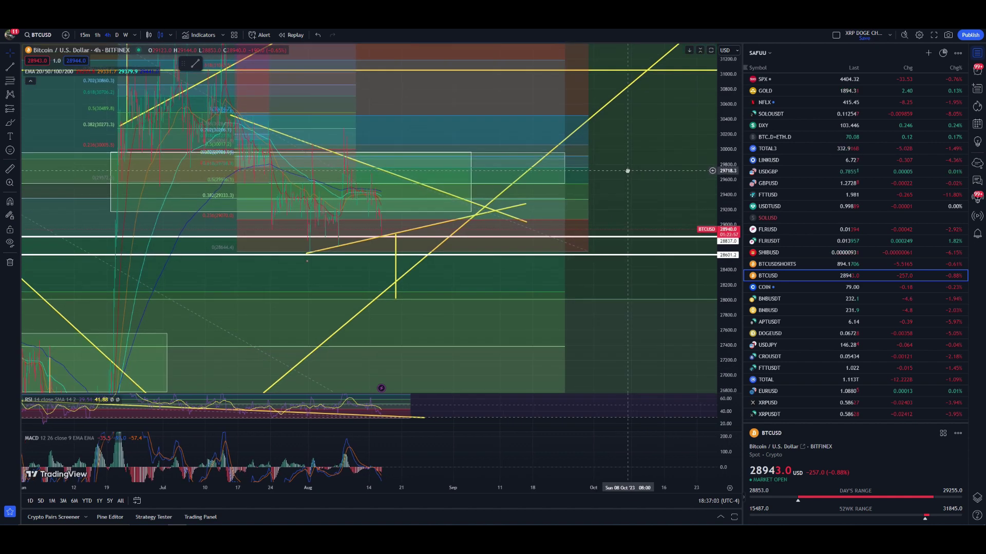
{"action": "left_click", "coordinate": [383, 237]}
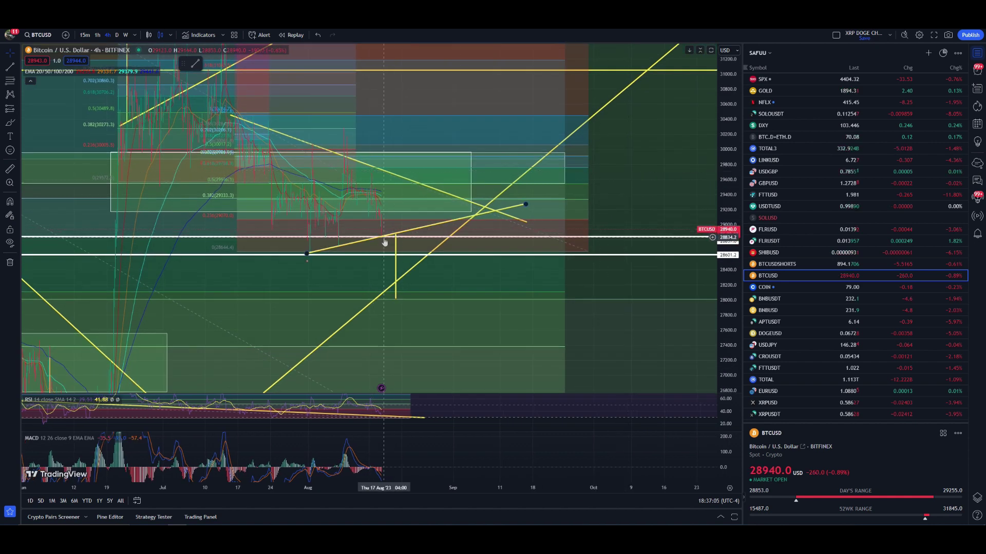
{"action": "left_click", "coordinate": [377, 241]}
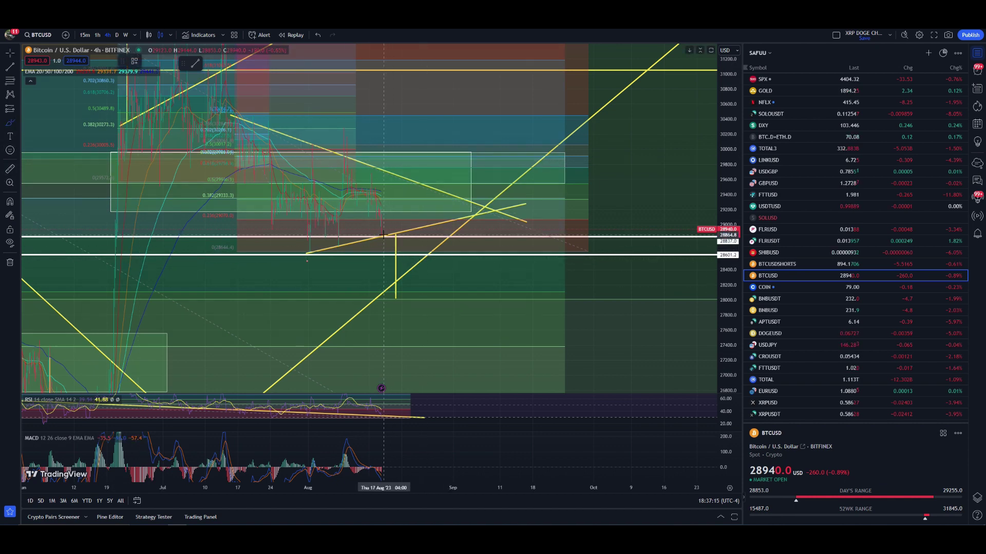
Measure the price drop from the wedge's support to the lower white line, and from that line to the level near 28000
{"action": "left_click", "coordinate": [10, 169]}
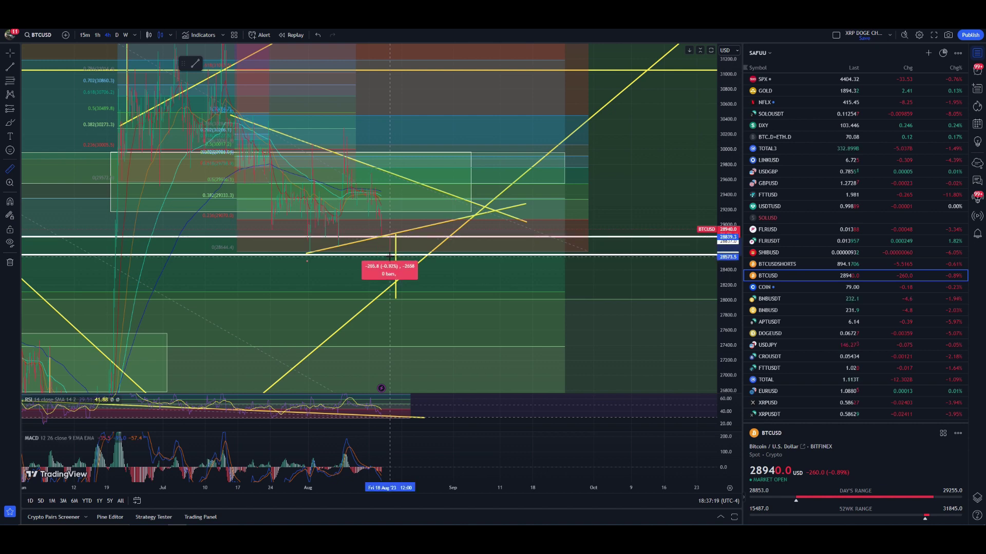
{"action": "left_click", "coordinate": [389, 256]}
{"action": "left_click_drag", "start_coordinate": [615, 185], "coordinate": [636, 183]}
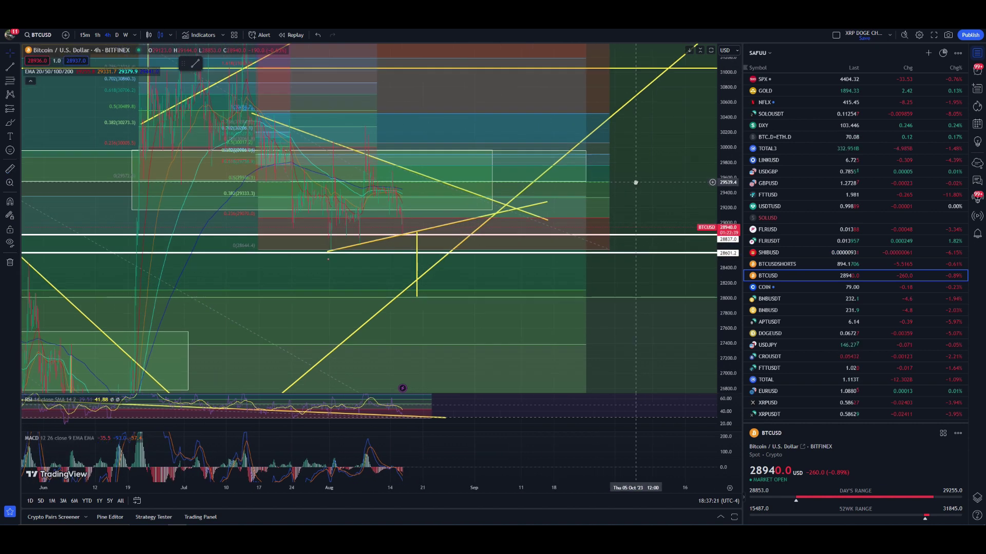
{"action": "left_click", "coordinate": [9, 168]}
{"action": "left_click", "coordinate": [370, 253]}
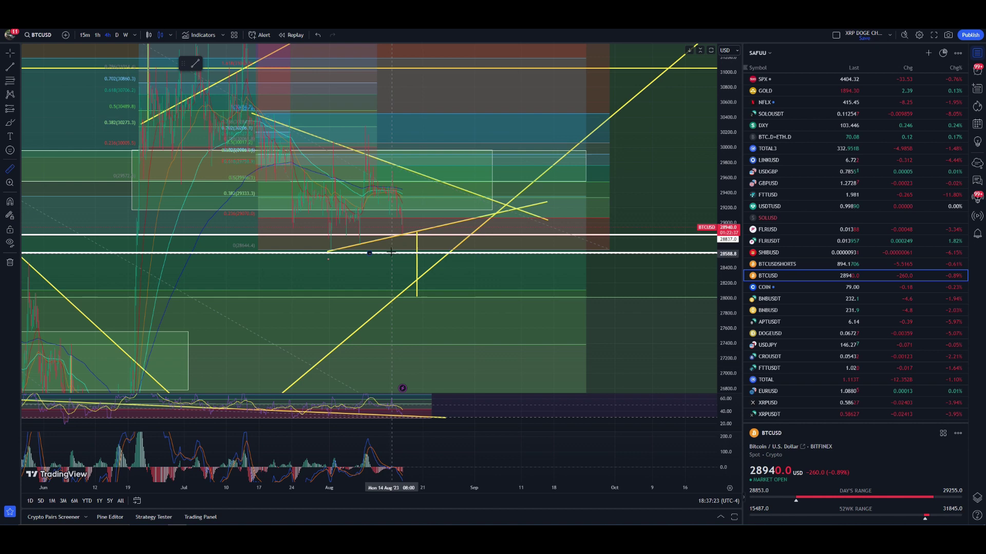
{"action": "left_click", "coordinate": [400, 297]}
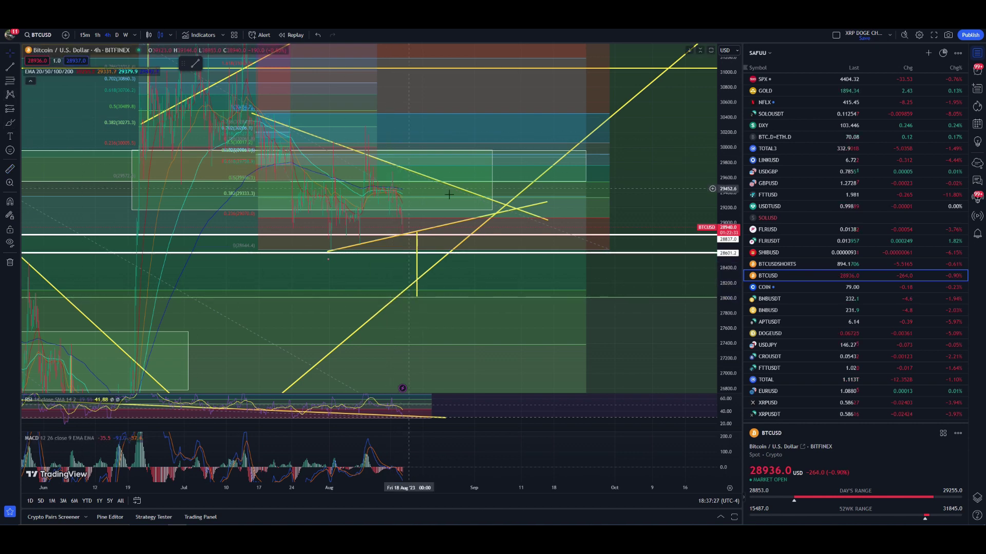
{"action": "left_click_drag", "start_coordinate": [631, 180], "coordinate": [651, 168]}
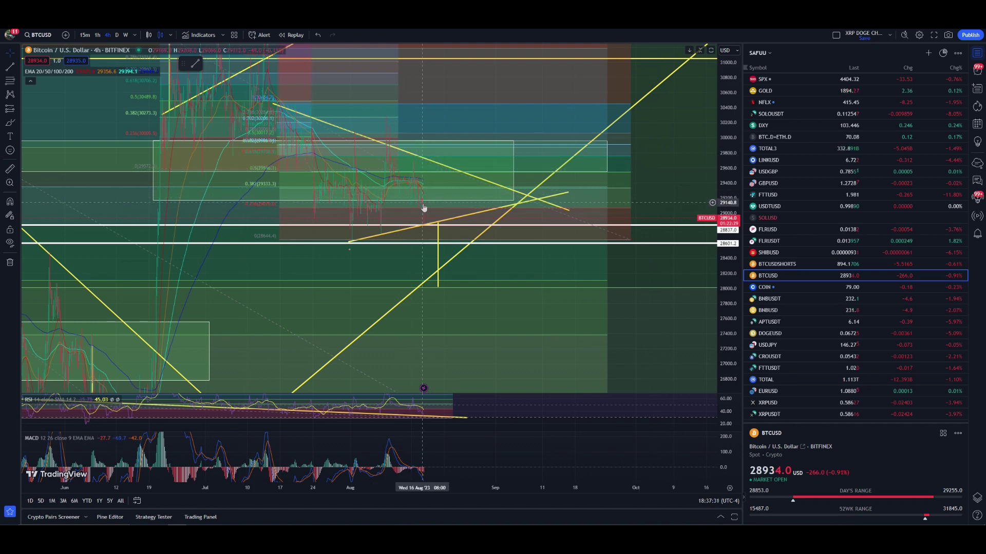
{"action": "left_click", "coordinate": [11, 168]}
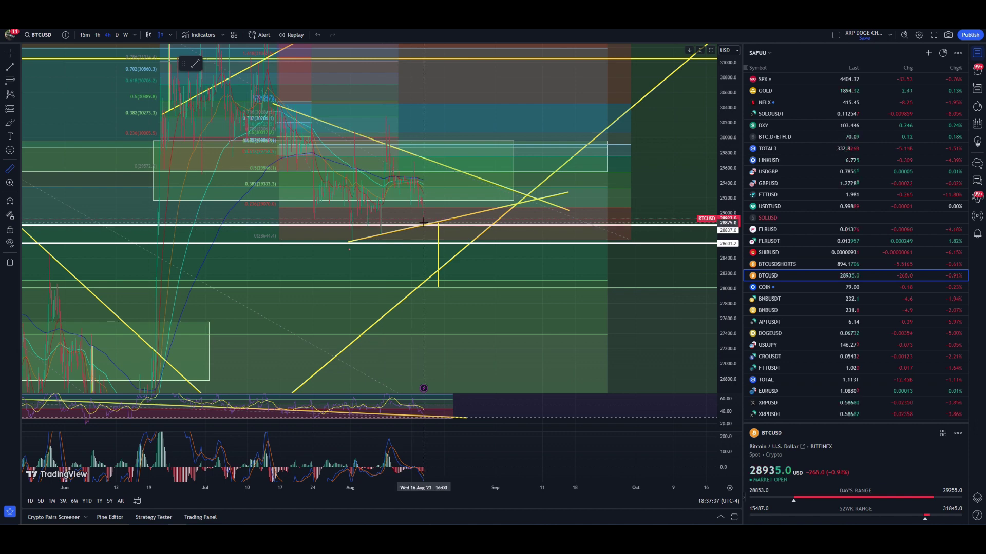
{"action": "key", "text": "Escape"}
Switch the chart to the daily timeframe and frame the wedge with the latest candles and the levels above and below
{"action": "left_click", "coordinate": [117, 35]}
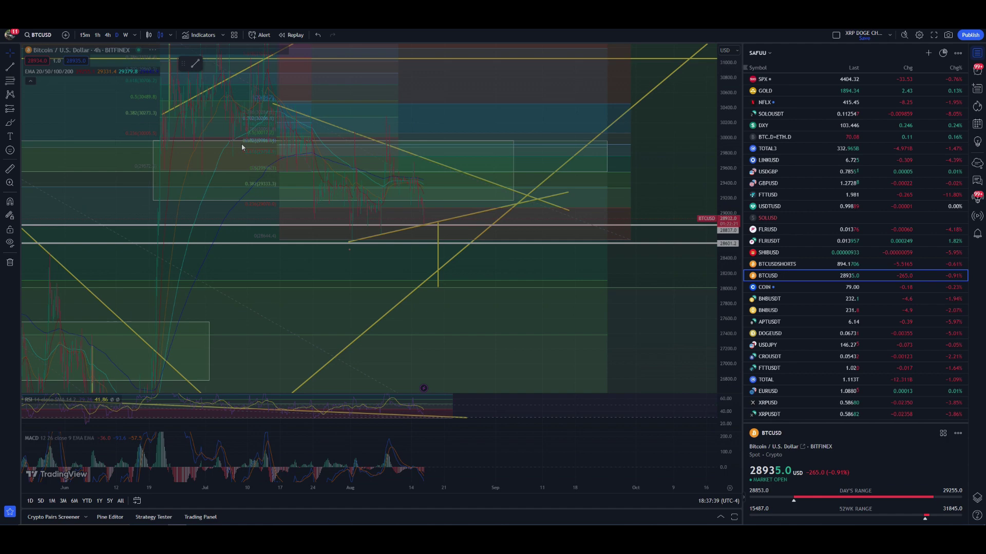
{"action": "scroll", "coordinate": [350, 223], "scroll_direction": "up", "scroll_amount": 10}
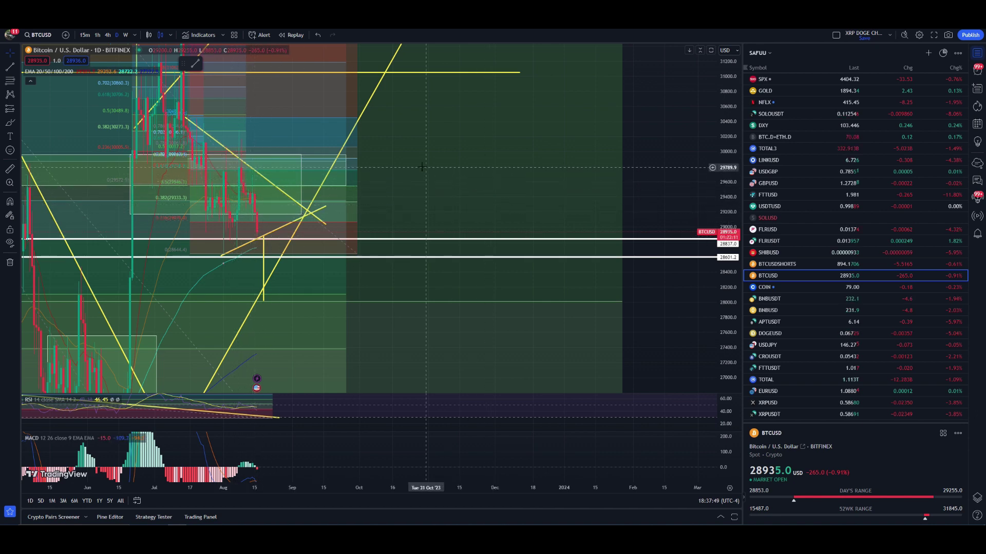
{"action": "left_click_drag", "start_coordinate": [370, 201], "coordinate": [601, 216]}
{"action": "scroll", "coordinate": [601, 216], "scroll_direction": "up", "scroll_amount": 7}
{"action": "left_click_drag", "start_coordinate": [542, 178], "coordinate": [632, 200]}
{"action": "scroll", "coordinate": [632, 200], "scroll_direction": "down", "scroll_amount": 1}
{"action": "scroll", "coordinate": [632, 199], "scroll_direction": "down", "scroll_amount": 1}
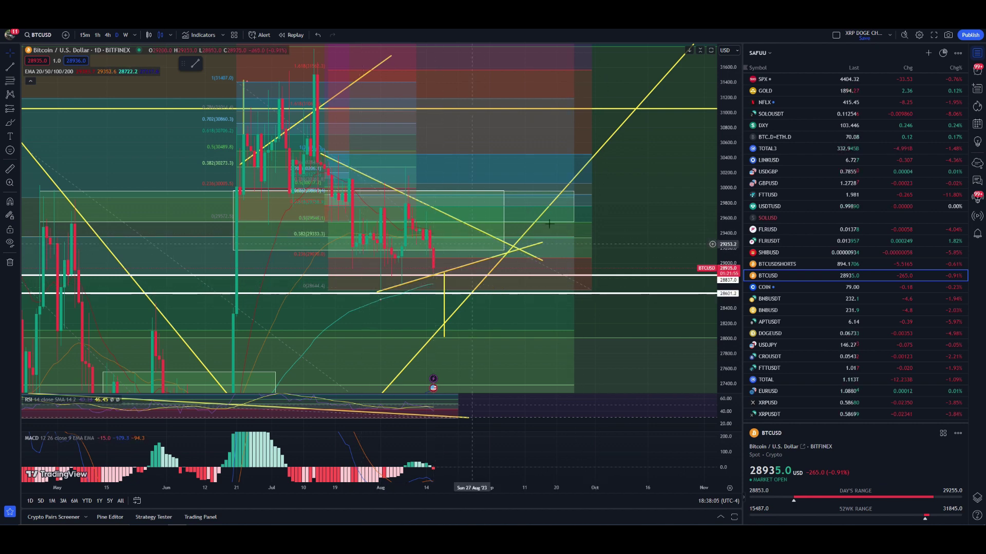
{"action": "left_click_drag", "start_coordinate": [727, 192], "coordinate": [726, 236]}
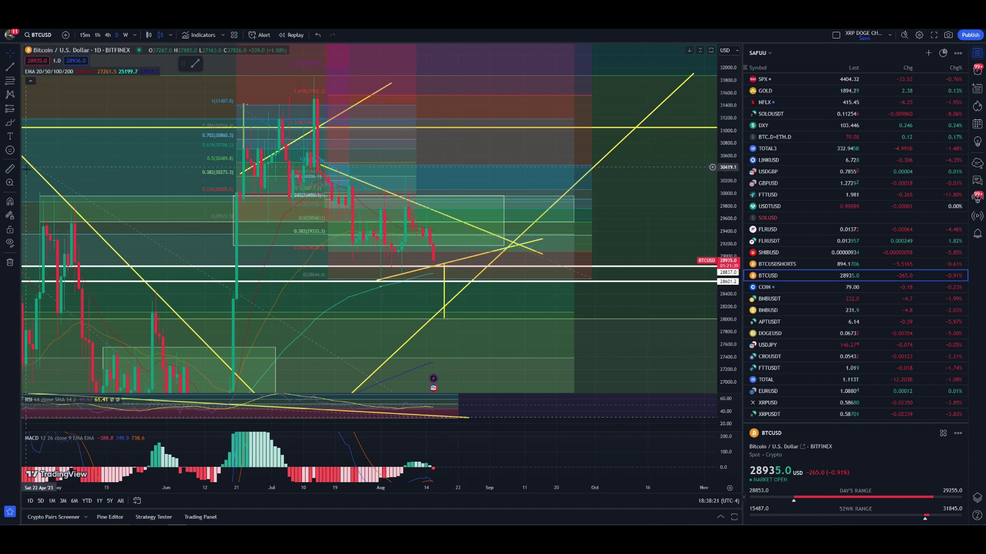
Draw a vertical line spanning the wedge at its widest part, and move it below support to run from about 28882 to 27456
{"action": "left_click", "coordinate": [10, 123]}
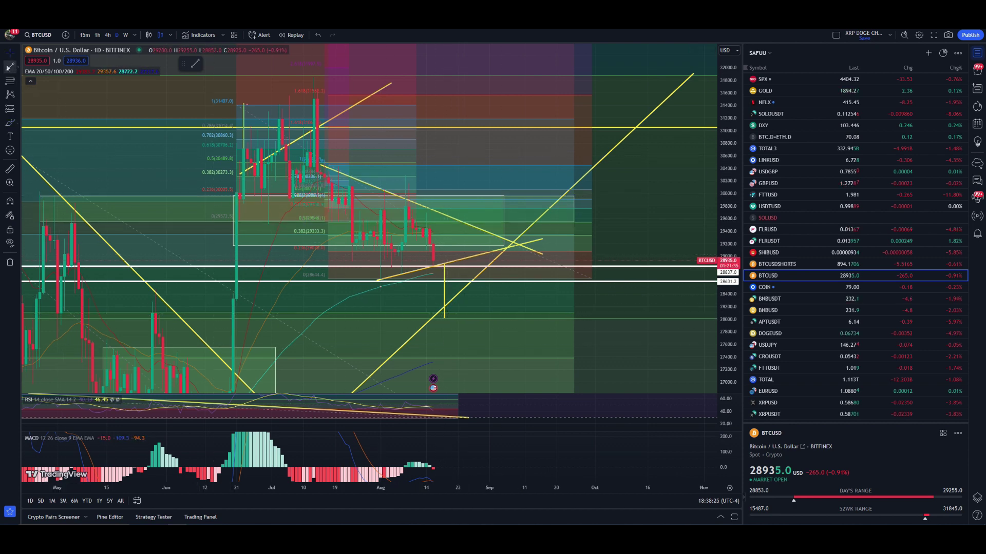
{"action": "left_click", "coordinate": [10, 68]}
{"action": "left_click", "coordinate": [380, 279]}
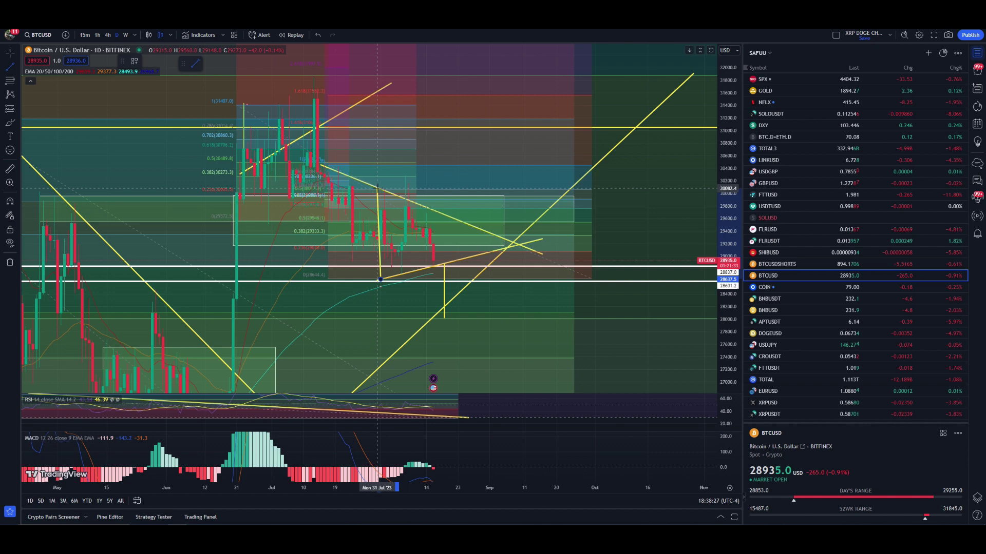
{"action": "left_click", "coordinate": [380, 189]}
{"action": "left_click_drag", "start_coordinate": [382, 214], "coordinate": [451, 291]}
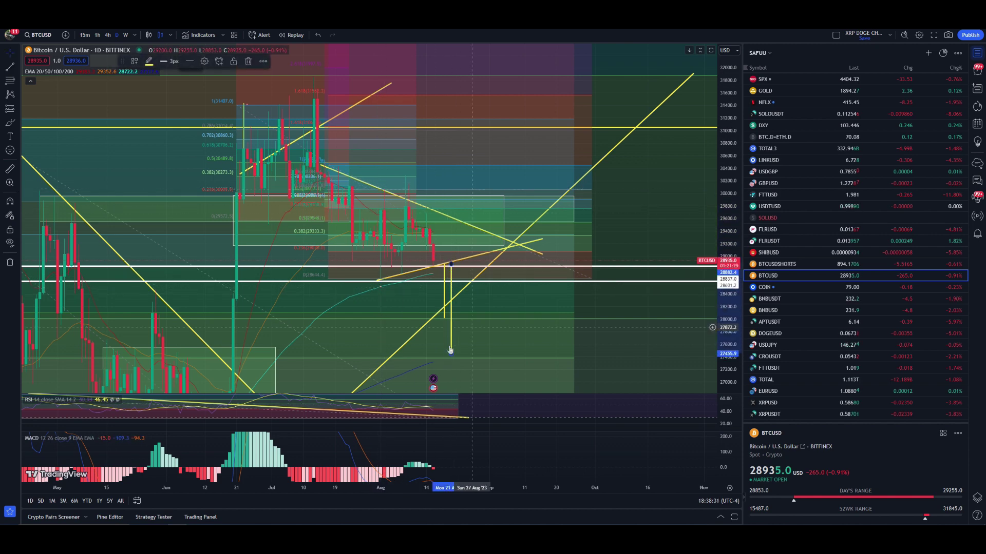
{"action": "left_click", "coordinate": [390, 267]}
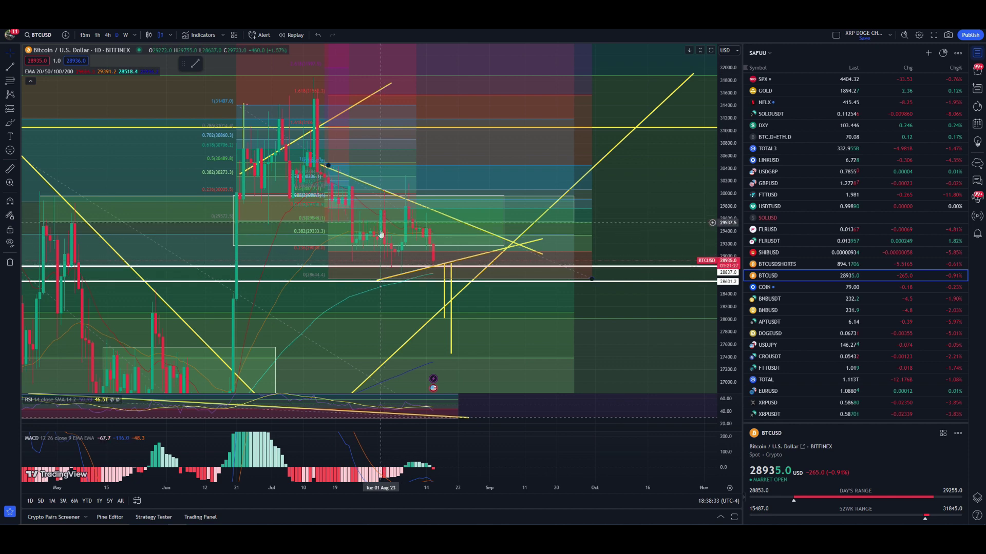
{"action": "left_click", "coordinate": [380, 203]}
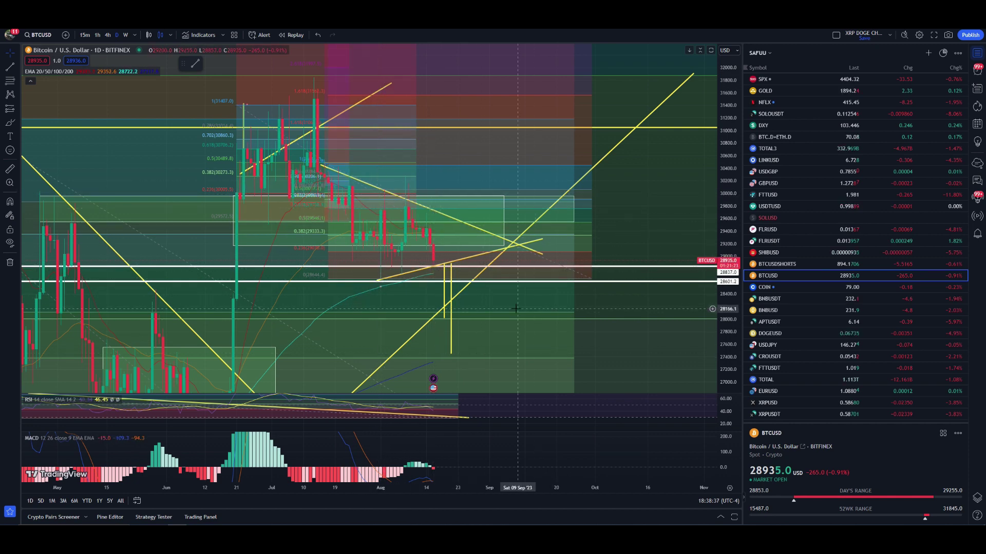
Enlarge the MACD pane and examine the daily MACD histogram and signal lines alongside the latest candles in the wedge
{"action": "left_click_drag", "start_coordinate": [606, 227], "coordinate": [596, 231]}
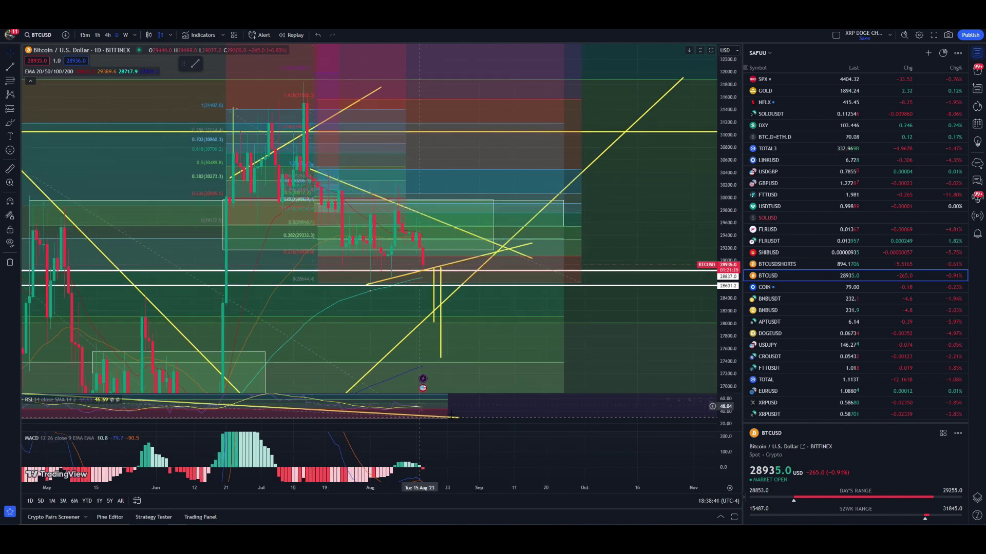
{"action": "left_click_drag", "start_coordinate": [487, 423], "coordinate": [473, 406]}
{"action": "scroll", "coordinate": [436, 387], "scroll_direction": "down", "scroll_amount": 1}
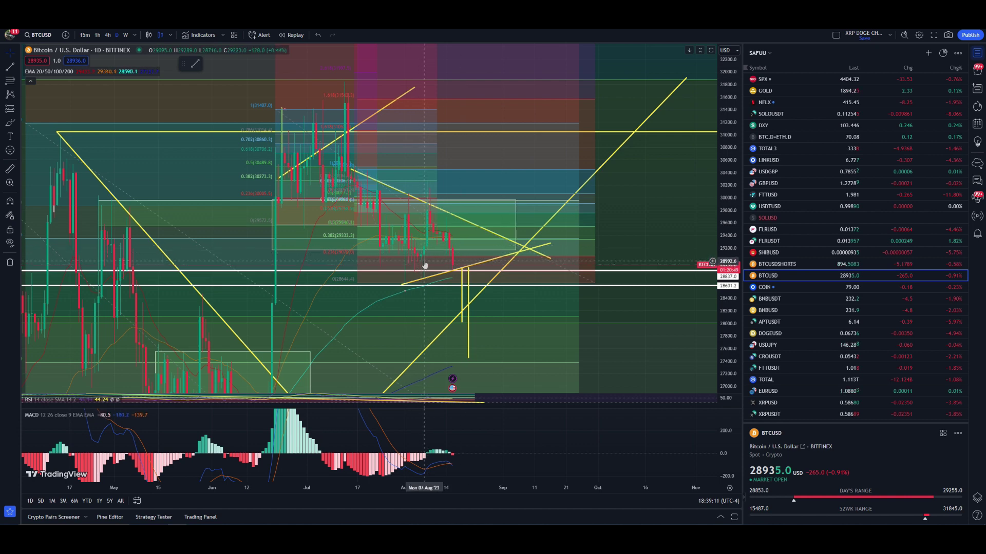
{"action": "scroll", "coordinate": [424, 264], "scroll_direction": "up", "scroll_amount": 2}
{"action": "scroll", "coordinate": [641, 252], "scroll_direction": "up", "scroll_amount": 3}
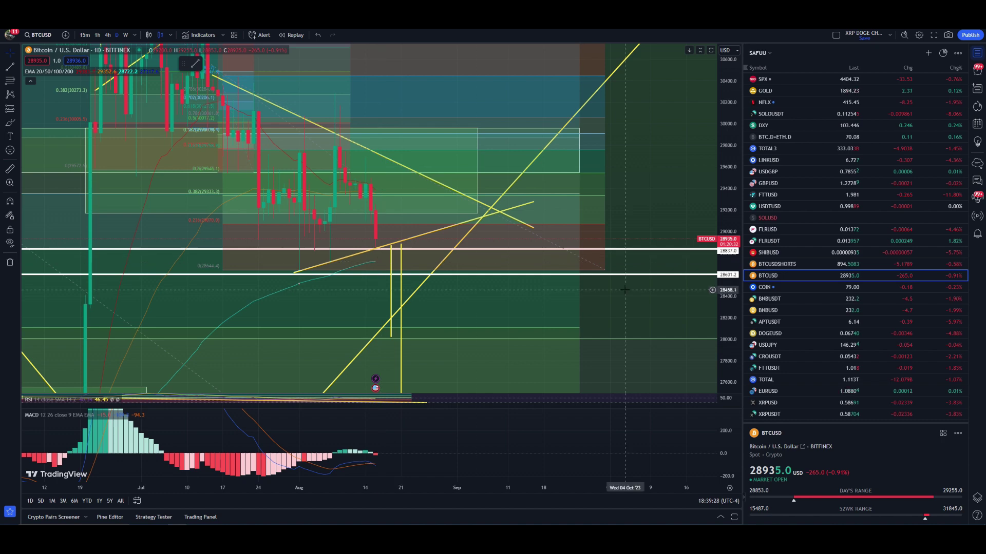
Examine the daily chart from the projected wedge breakout targets out to the wider price action since spring and the large yellow trend lines
{"action": "left_click_drag", "start_coordinate": [726, 197], "coordinate": [726, 247]}
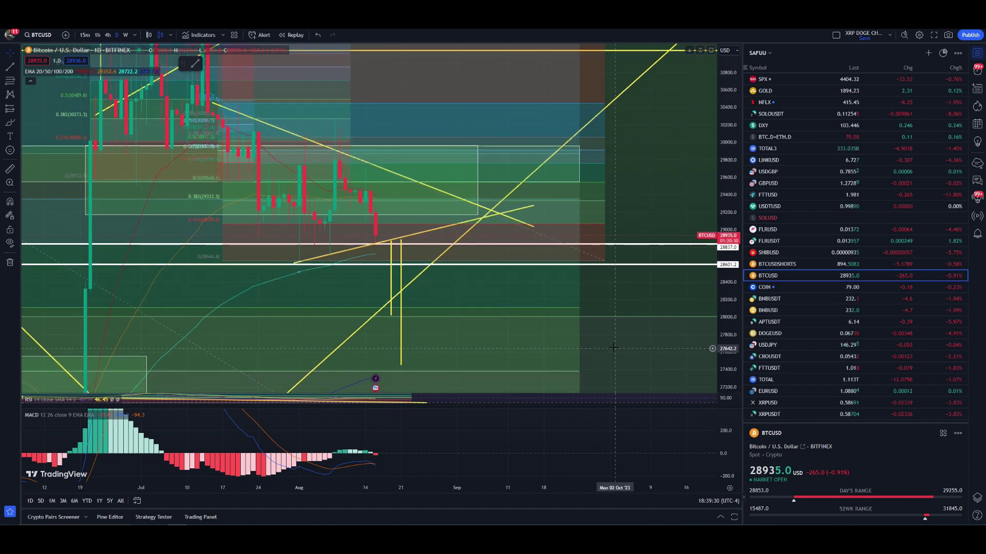
{"action": "left_click_drag", "start_coordinate": [597, 339], "coordinate": [600, 295]}
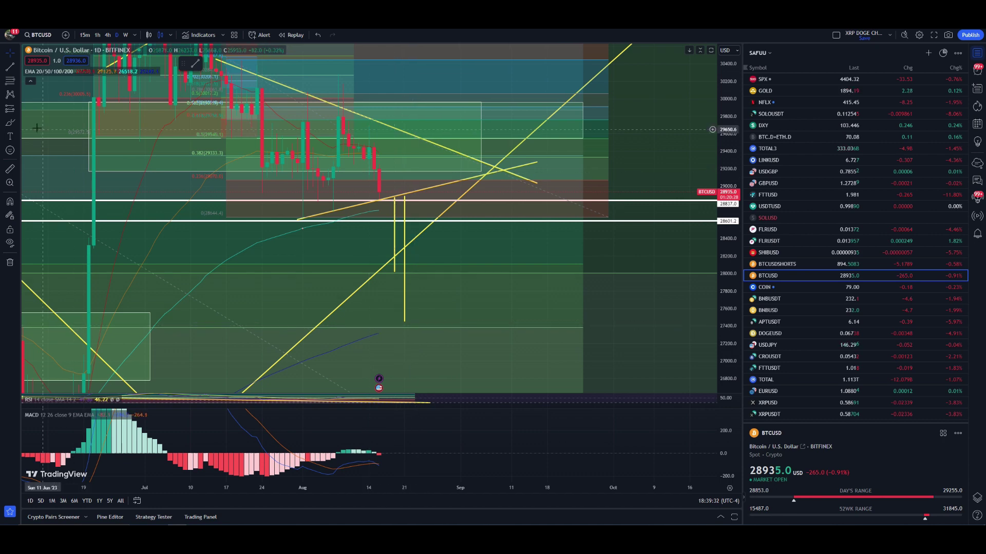
{"action": "left_click_drag", "start_coordinate": [735, 116], "coordinate": [734, 188]}
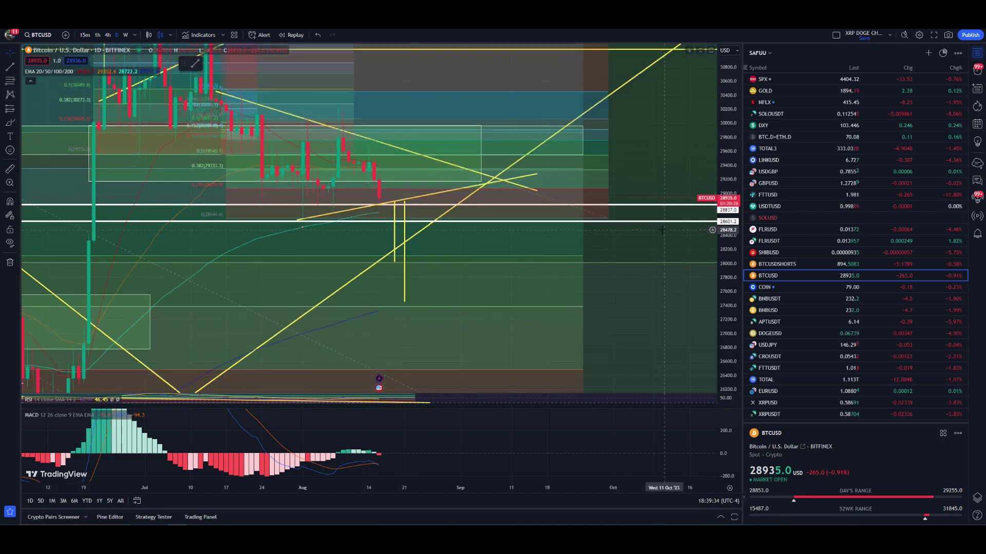
{"action": "scroll", "coordinate": [664, 229], "scroll_direction": "down", "scroll_amount": 3}
{"action": "left_click_drag", "start_coordinate": [655, 146], "coordinate": [639, 173]}
{"action": "left_click_drag", "start_coordinate": [727, 149], "coordinate": [725, 192]}
{"action": "scroll", "coordinate": [699, 195], "scroll_direction": "down", "scroll_amount": 5}
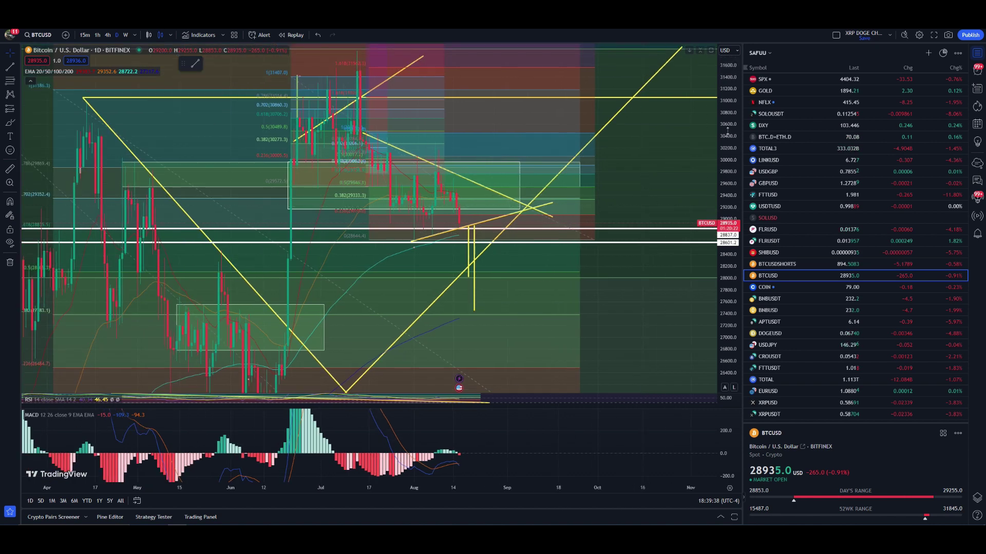
{"action": "left_click_drag", "start_coordinate": [728, 136], "coordinate": [728, 158]}
{"action": "left_click_drag", "start_coordinate": [643, 153], "coordinate": [641, 171]}
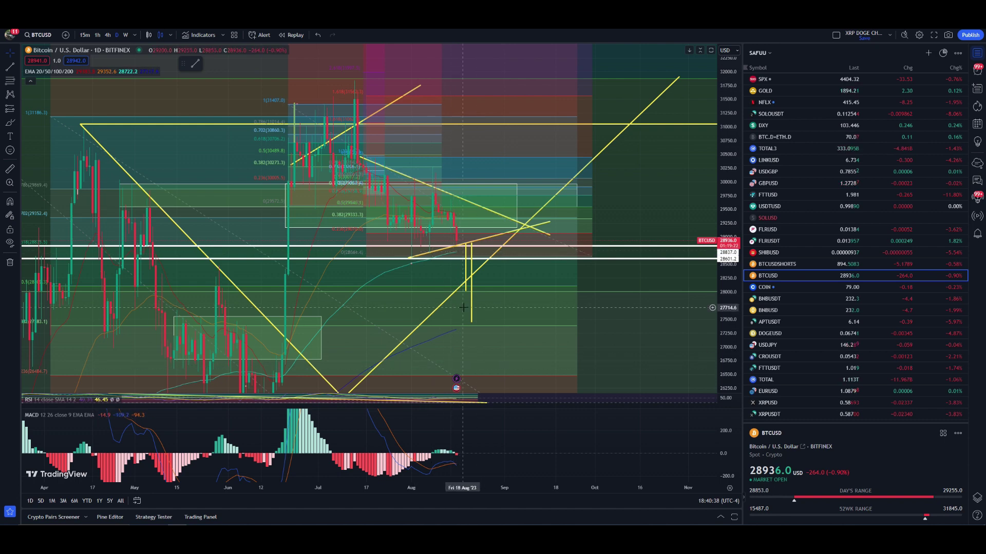
{"action": "scroll", "coordinate": [495, 339], "scroll_direction": "down", "scroll_amount": 1}
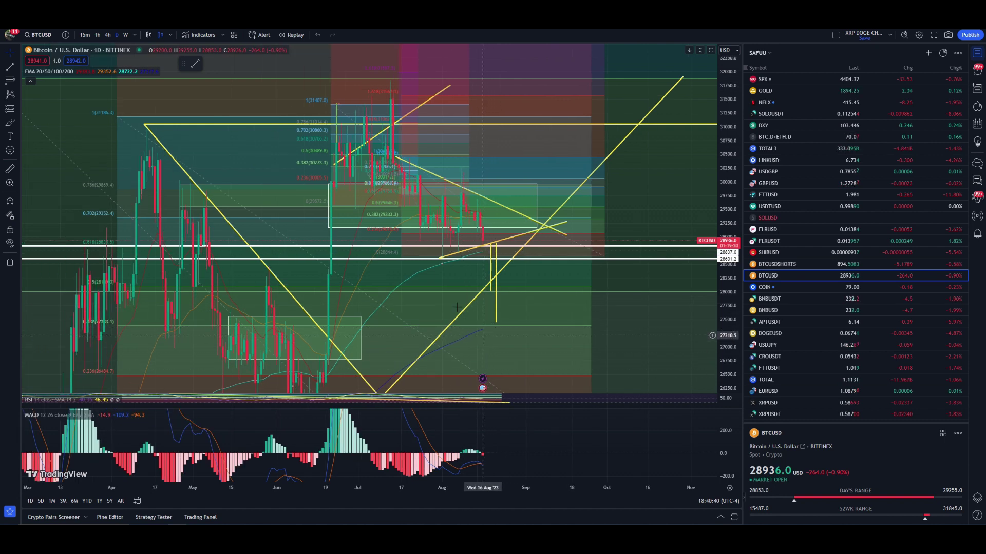
Check the wedge on the 4-hour chart and switch to the weekly timeframe, framing recent candles with the white support levels down to 23790.5
{"action": "left_click", "coordinate": [110, 36]}
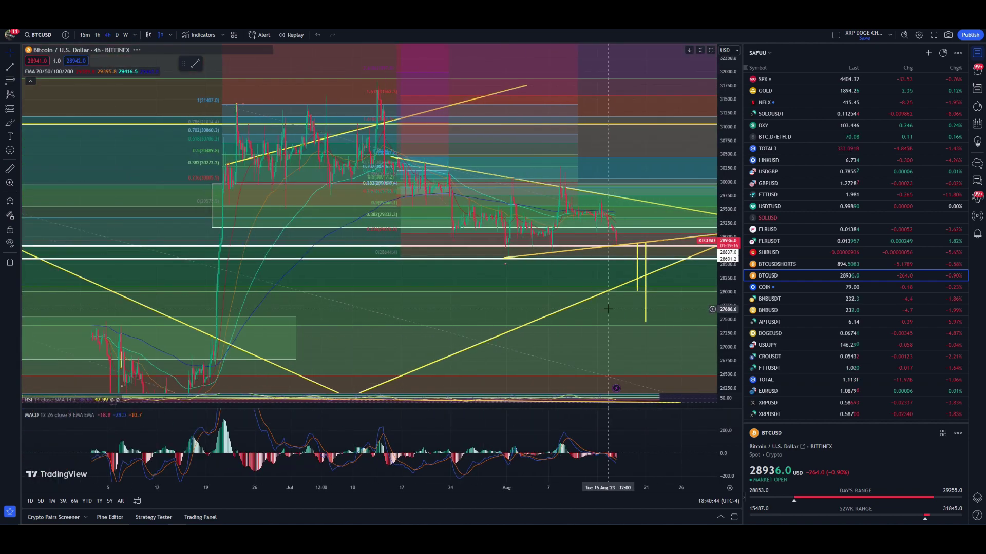
{"action": "left_click_drag", "start_coordinate": [608, 310], "coordinate": [605, 270]}
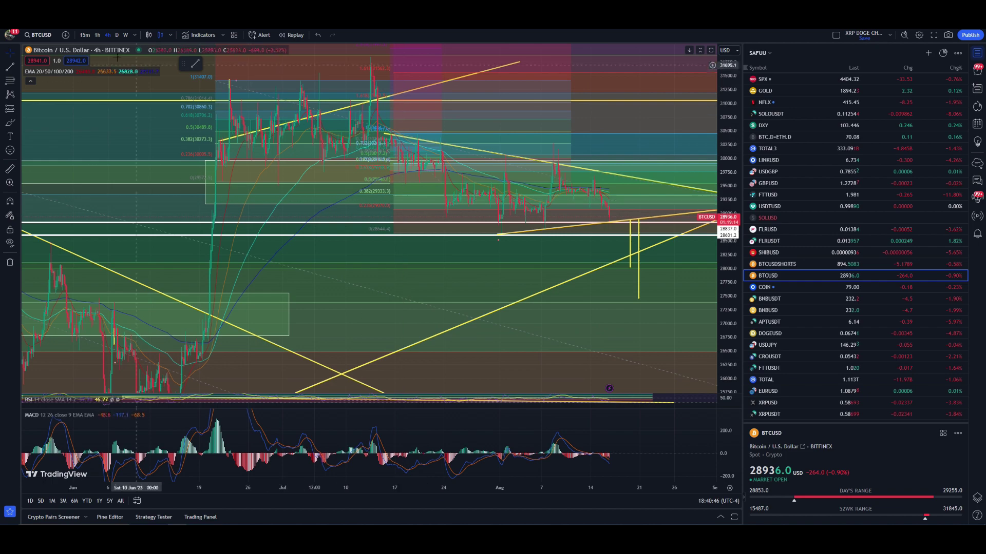
{"action": "left_click", "coordinate": [125, 35]}
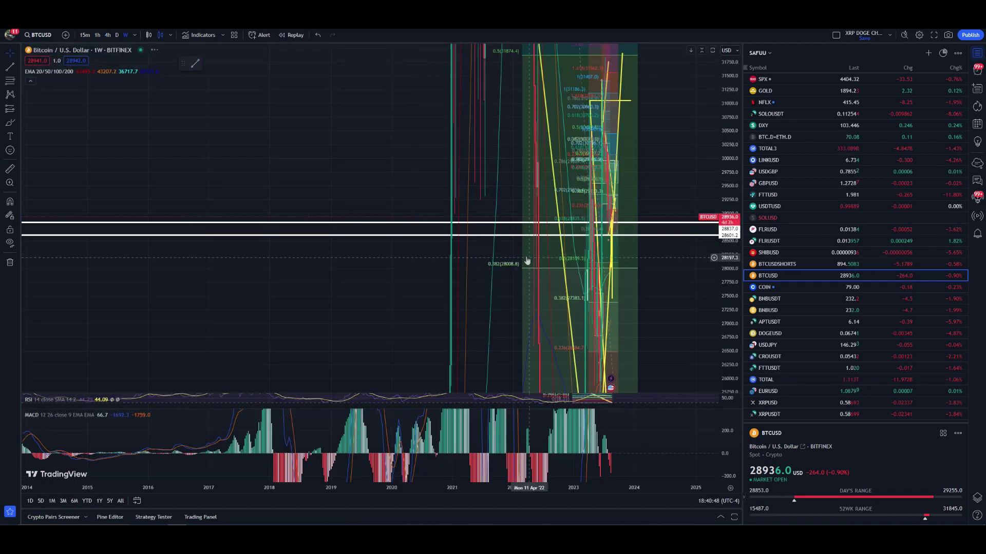
{"action": "scroll", "coordinate": [526, 261], "scroll_direction": "up", "scroll_amount": 10}
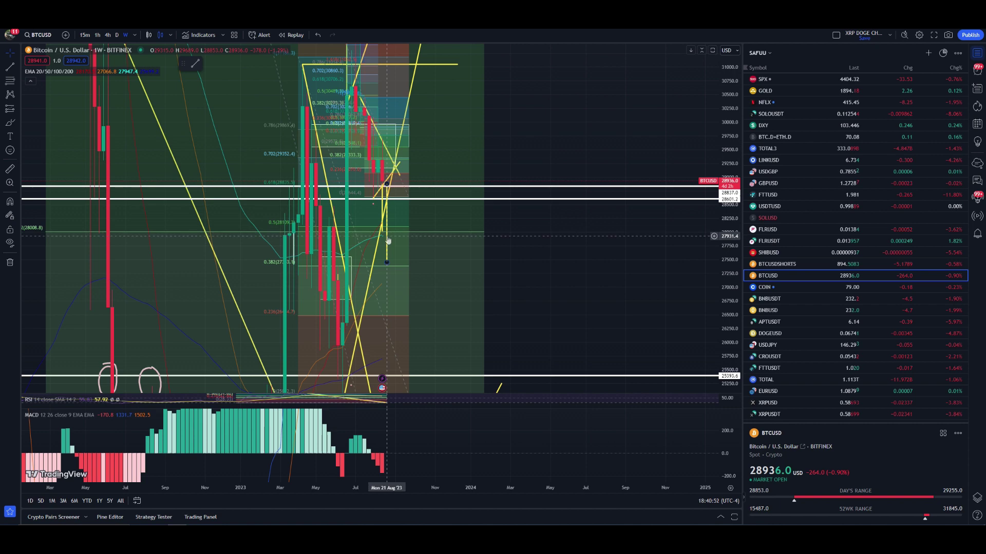
{"action": "left_click_drag", "start_coordinate": [556, 260], "coordinate": [571, 251]}
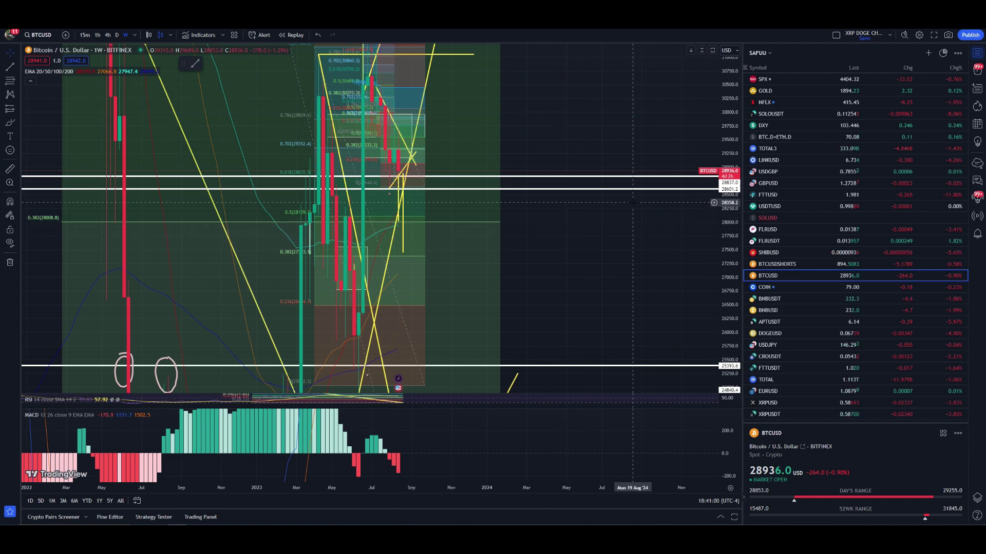
{"action": "left_click_drag", "start_coordinate": [729, 125], "coordinate": [715, 265]}
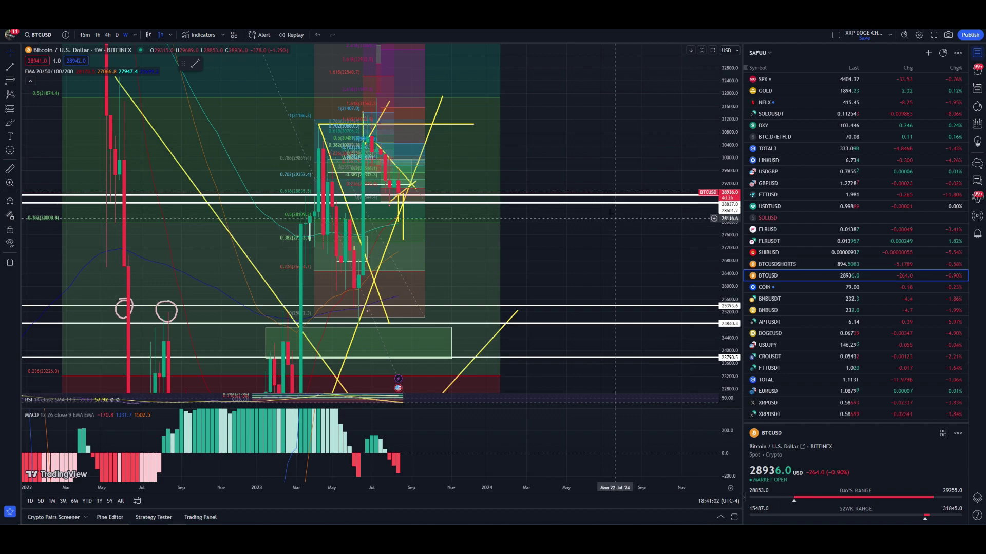